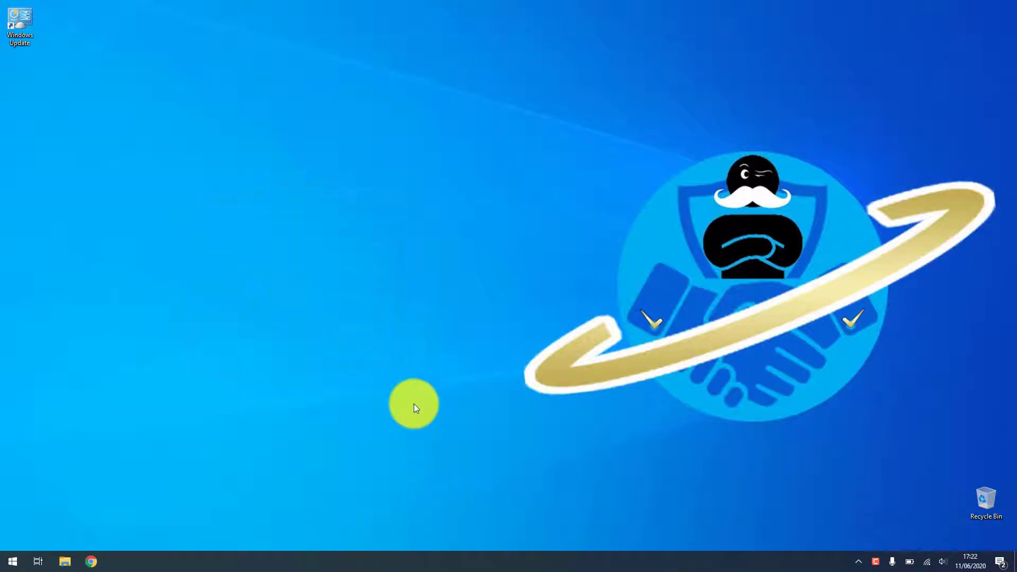
# Launch Excel and create a new blank workbook.
pyautogui.click(13, 560)
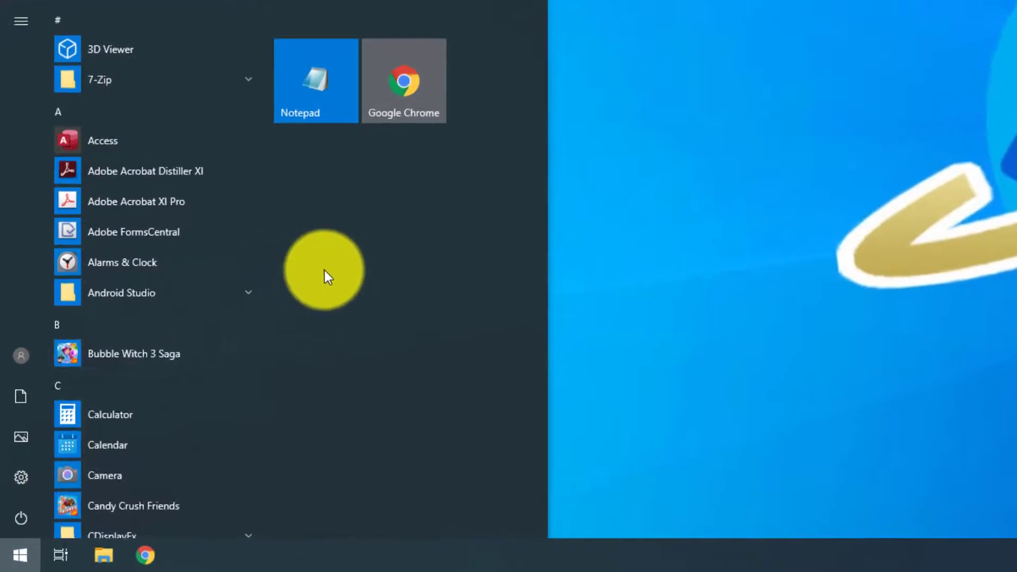
pyautogui.write('excel')
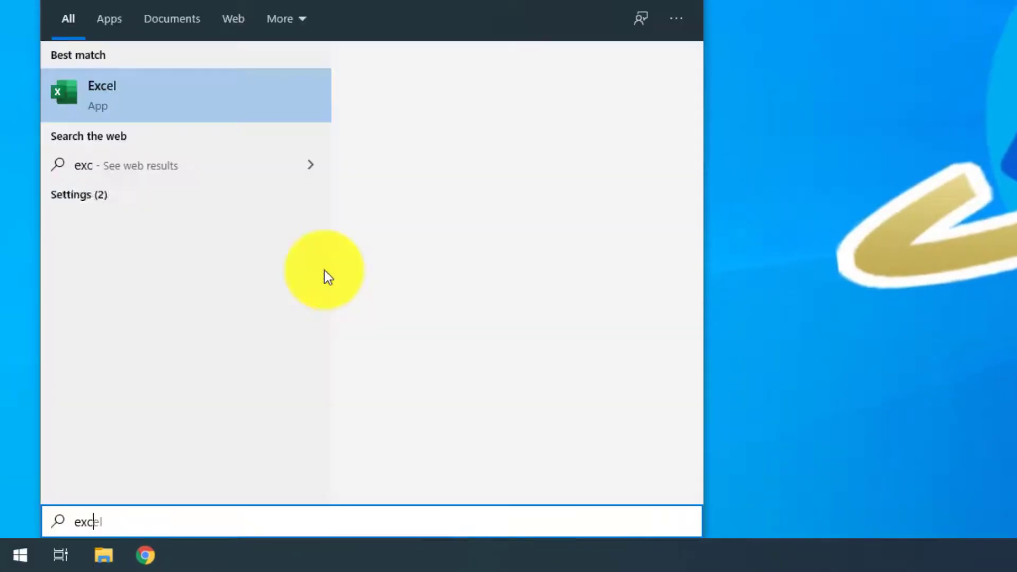
pyautogui.click(181, 93)
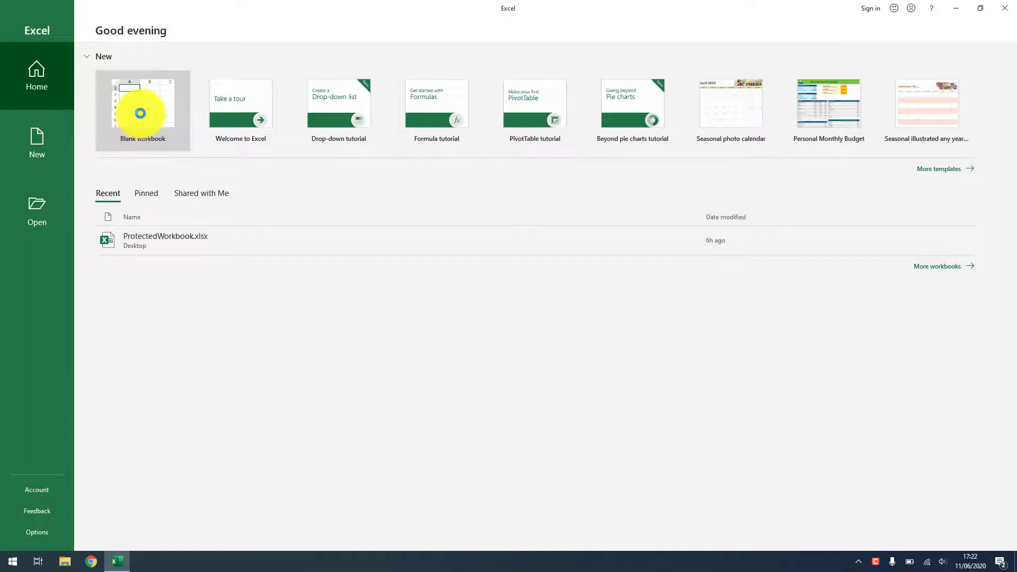
pyautogui.click(140, 113)
# Enter "My secret information that nobody is allowed to alter" in cell E7 of Sheet1.
pyautogui.click(205, 200)
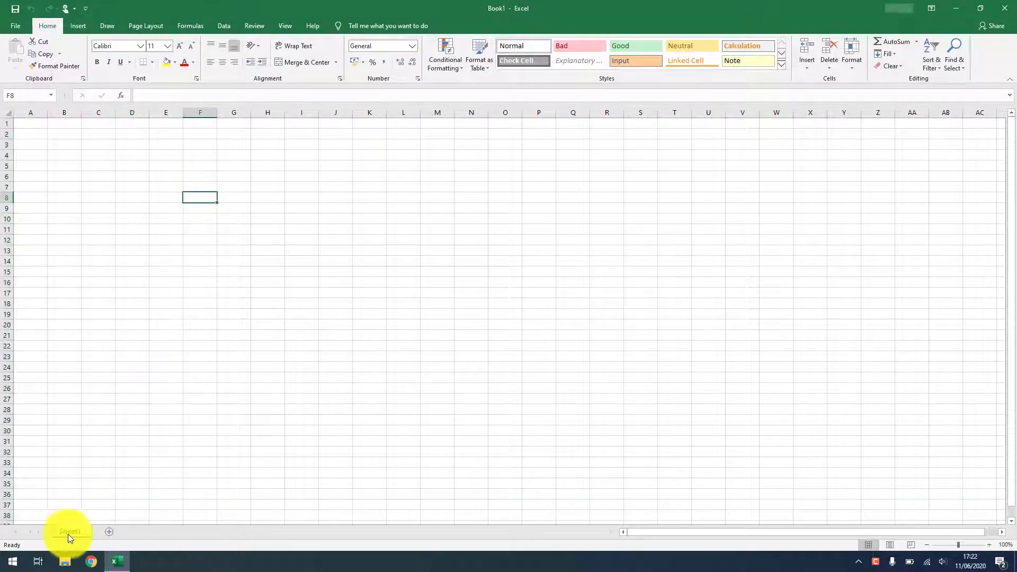
pyautogui.click(176, 186)
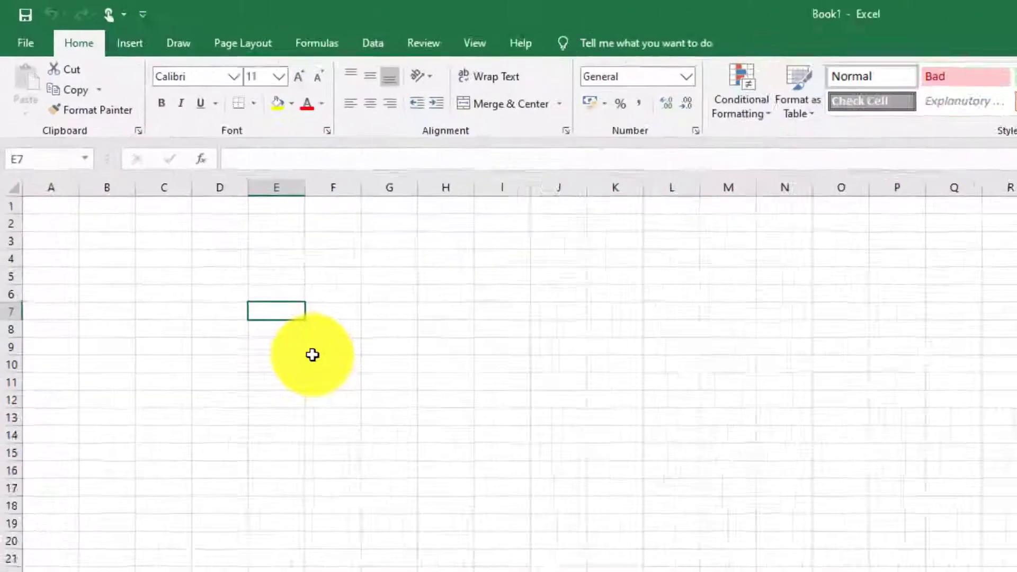
pyautogui.write('M')
pyautogui.write('y')
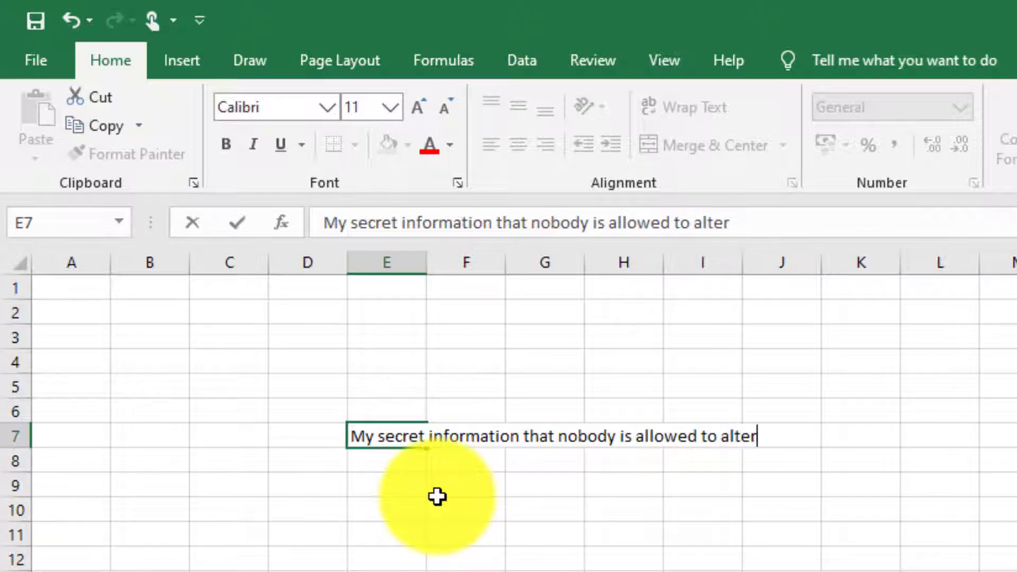
pyautogui.press('Return')
pyautogui.click(458, 535)
pyautogui.click(398, 442)
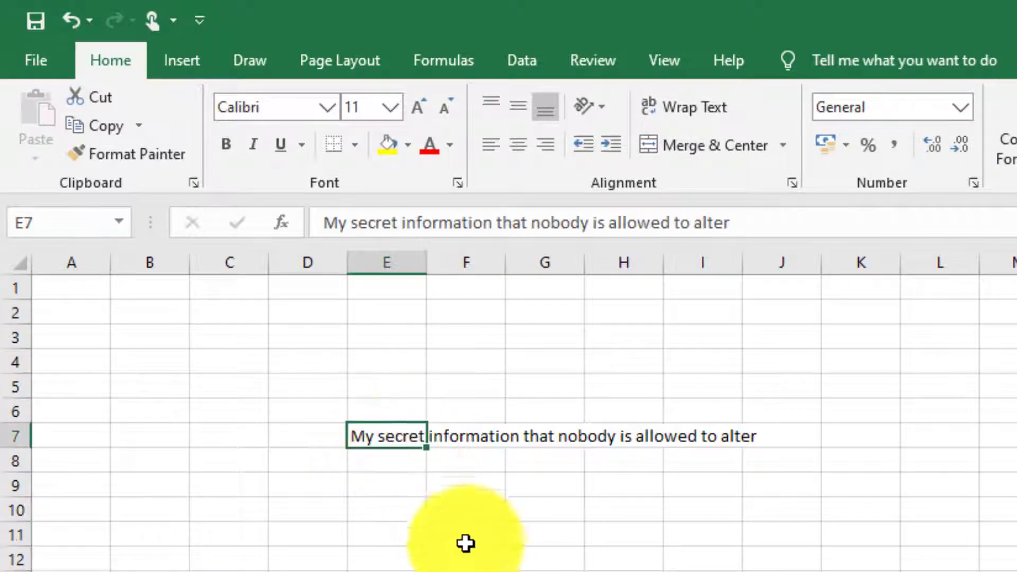
# Save the workbook to the Desktop folder as MyProtectedWorkbook.xlsx.
pyautogui.hotkey('ctrl', 's')
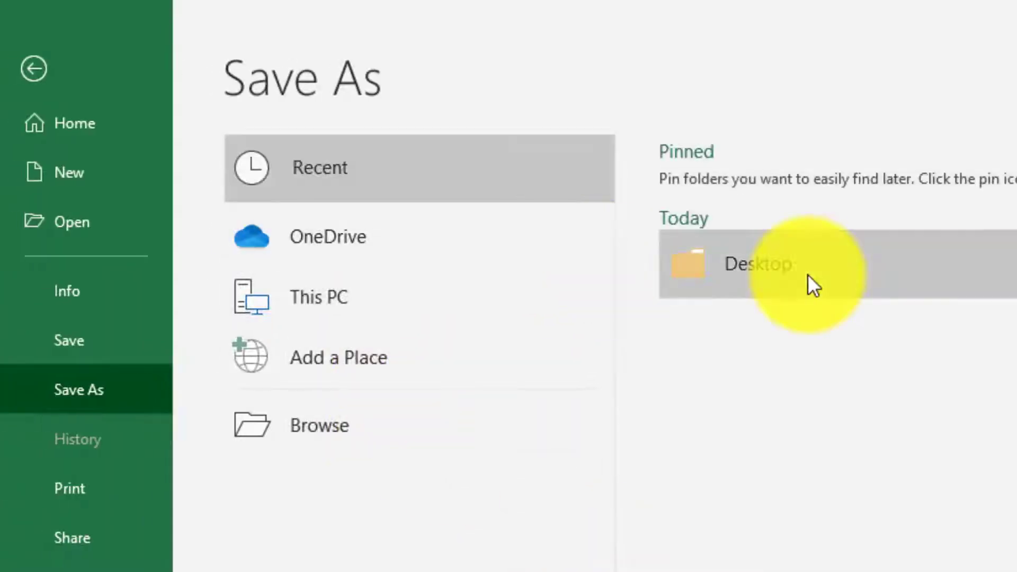
pyautogui.click(690, 240)
pyautogui.click(149, 380)
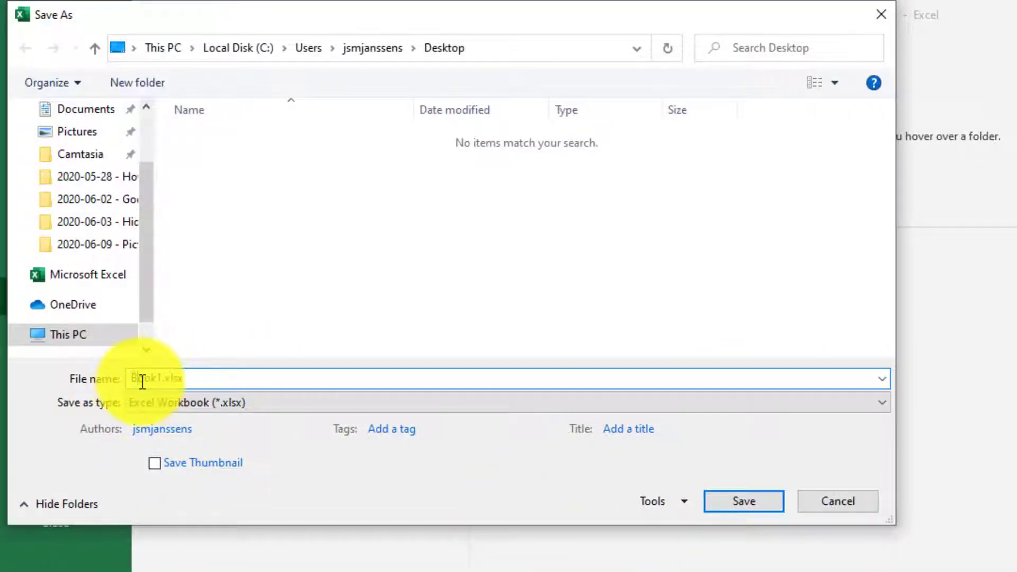
pyautogui.moveTo(159, 376); pyautogui.dragTo(108, 377)
pyautogui.write('MyProt')
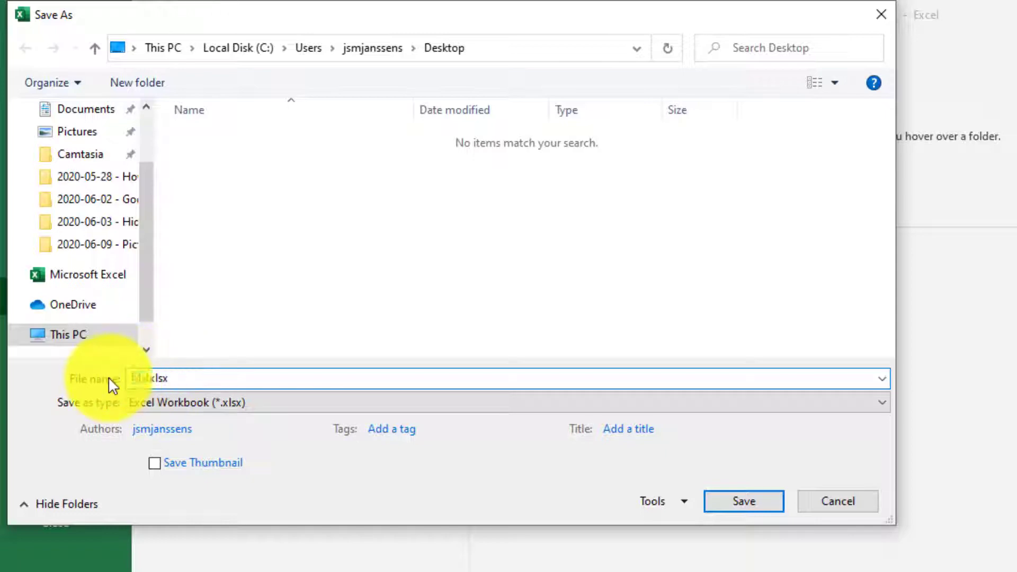
pyautogui.write('ected')
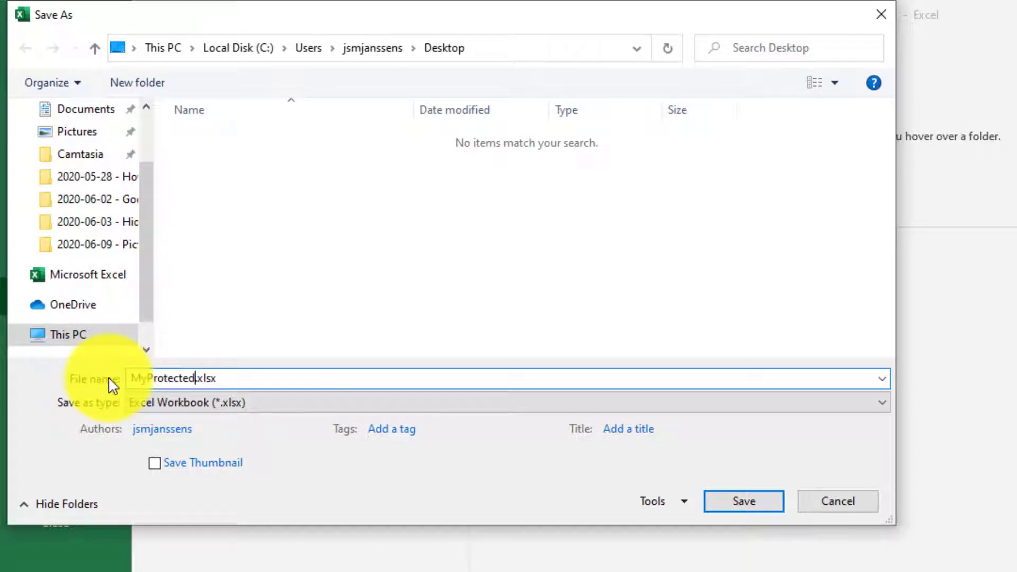
pyautogui.write('Workbook')
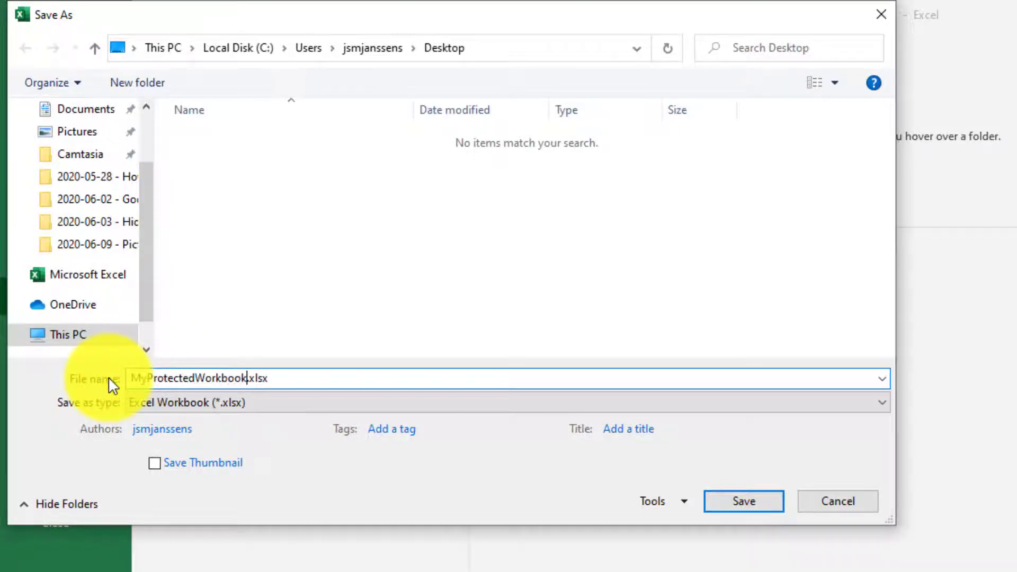
pyautogui.press('Return')
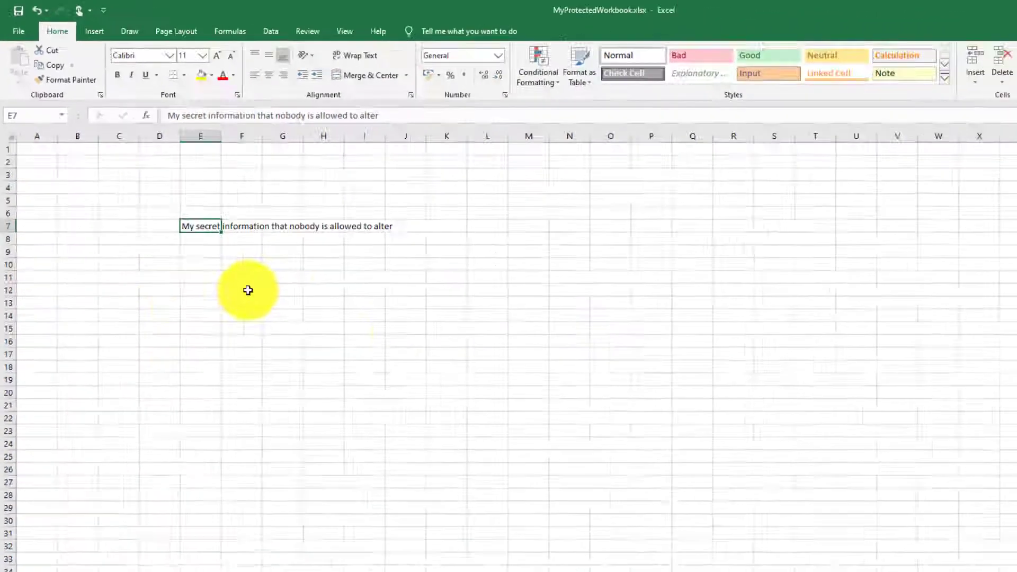
# Add a second worksheet and enter "This is just normal information" in its cell F13.
pyautogui.click(353, 425)
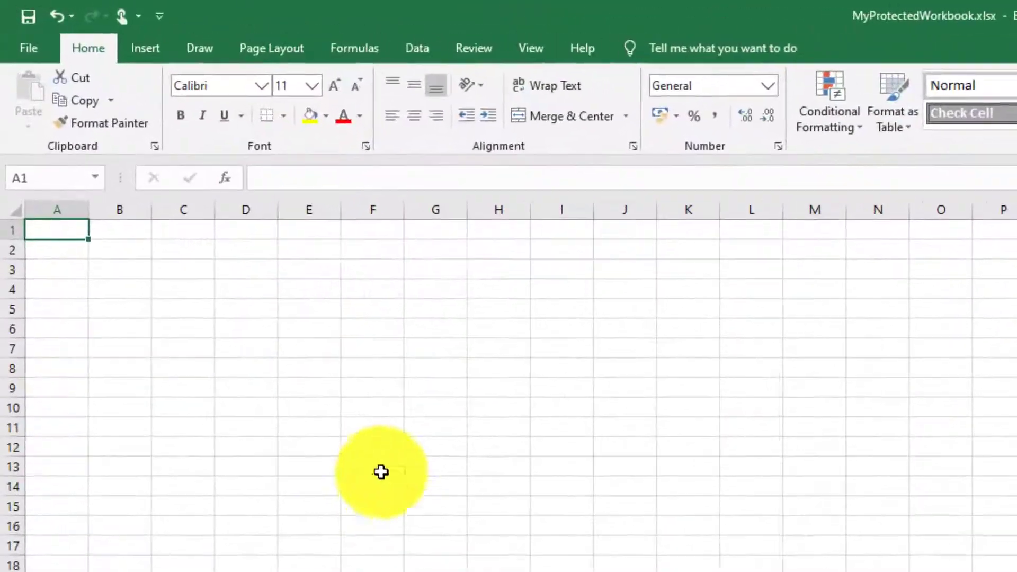
pyautogui.click(204, 249)
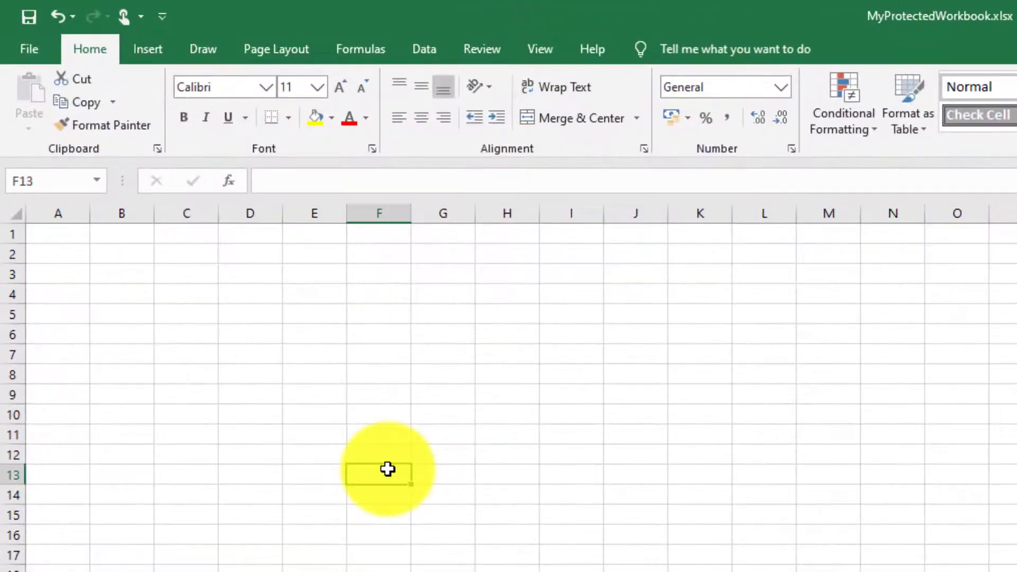
pyautogui.write('This is just no')
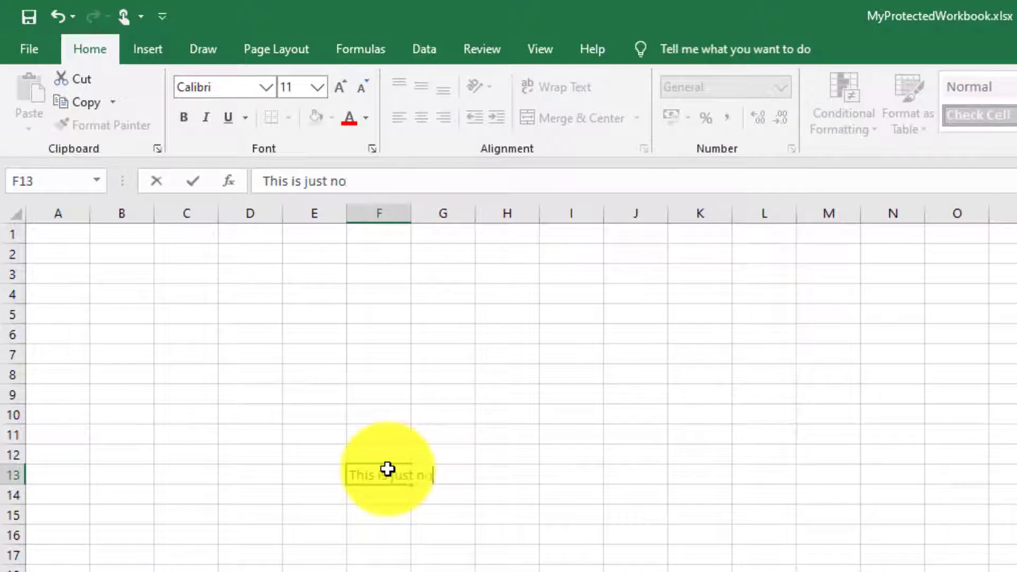
pyautogui.write('rmal information')
pyautogui.press('Return')
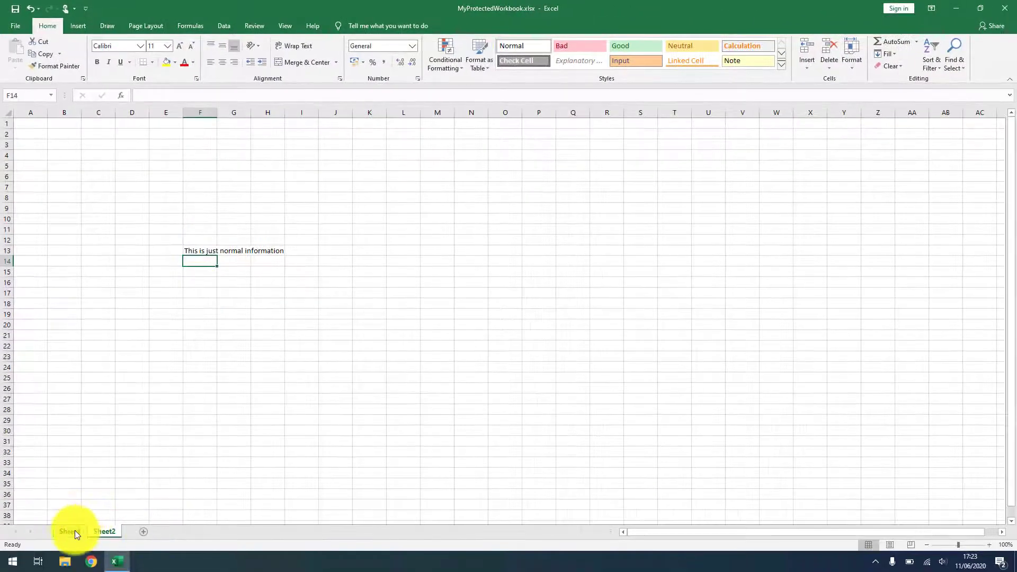
# Rename Sheet1 as Protected and Sheet2 as Unprotected.
pyautogui.click(74, 532)
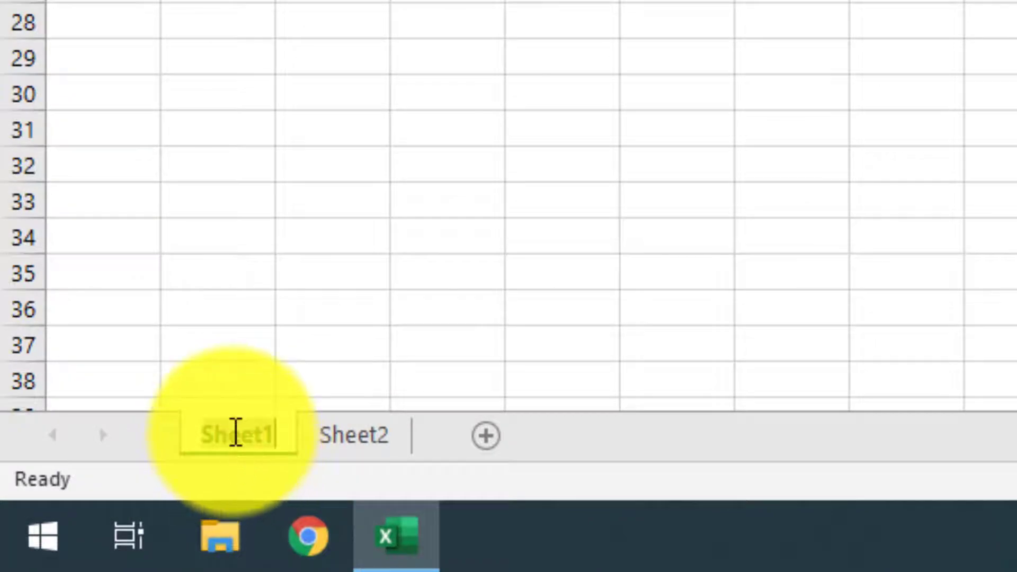
pyautogui.write('Protected')
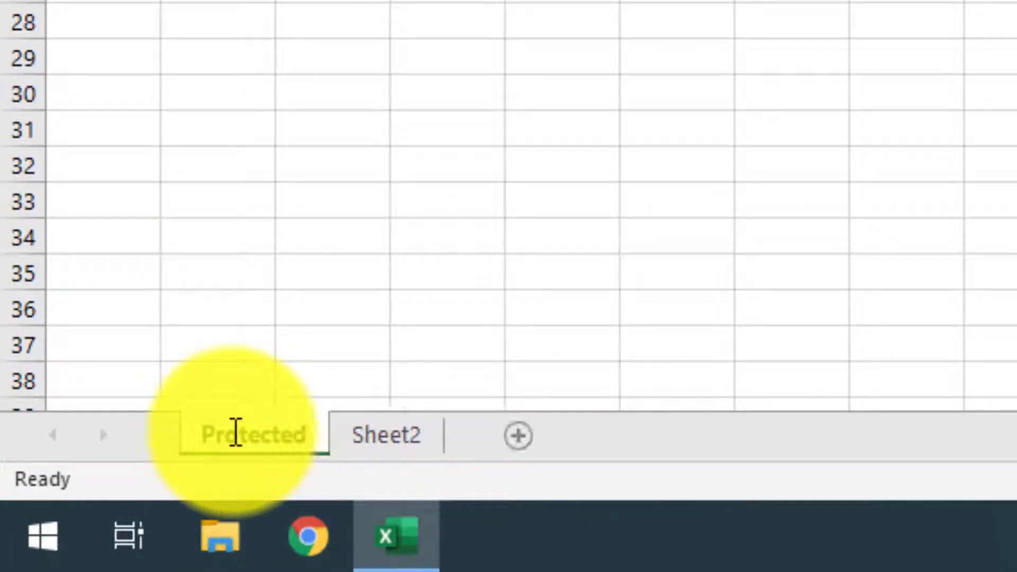
pyautogui.press('Return')
pyautogui.doubleClick(406, 436)
pyautogui.write('U')
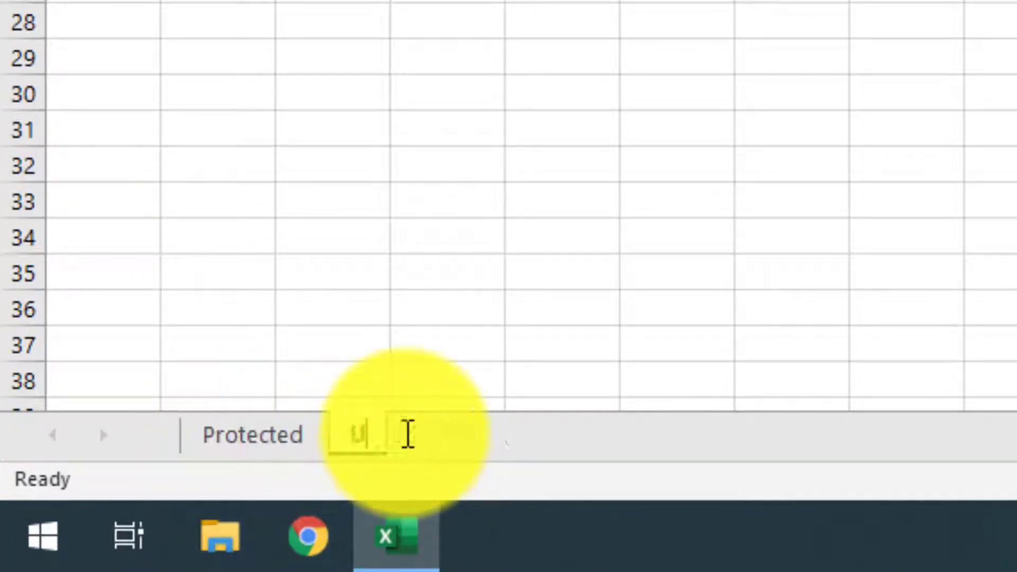
pyautogui.write('nprotected')
pyautogui.press('Return')
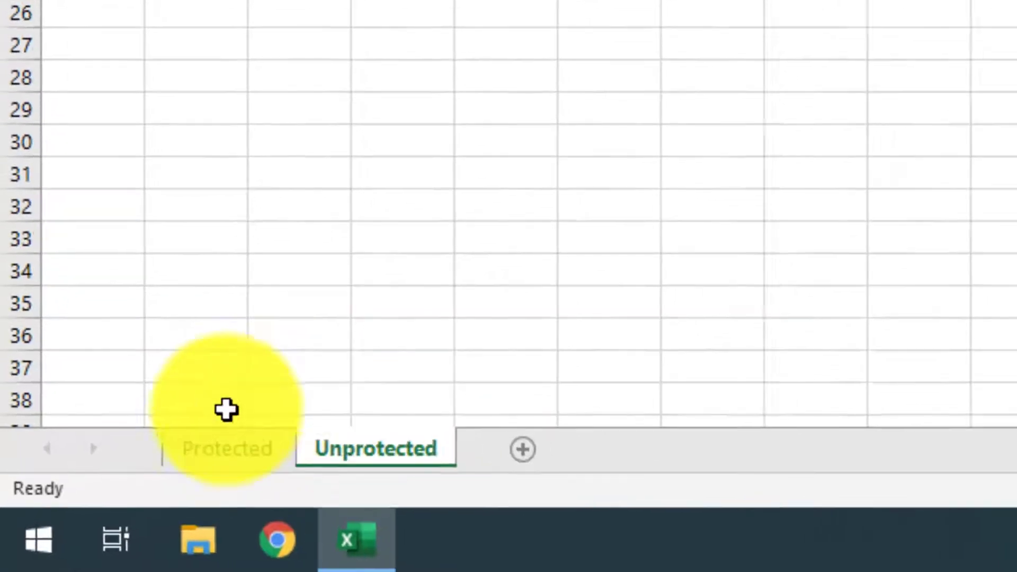
# Protect the Protected sheet with a password, allowing only selection of locked and unlocked cells, and re-enter the password to confirm.
pyautogui.click(252, 434)
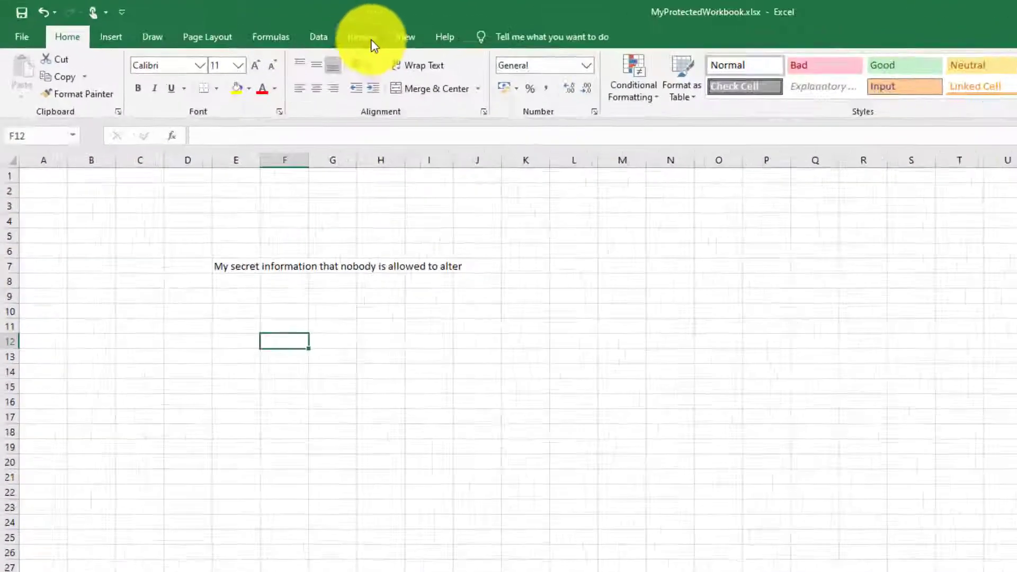
pyautogui.click(255, 26)
pyautogui.click(714, 112)
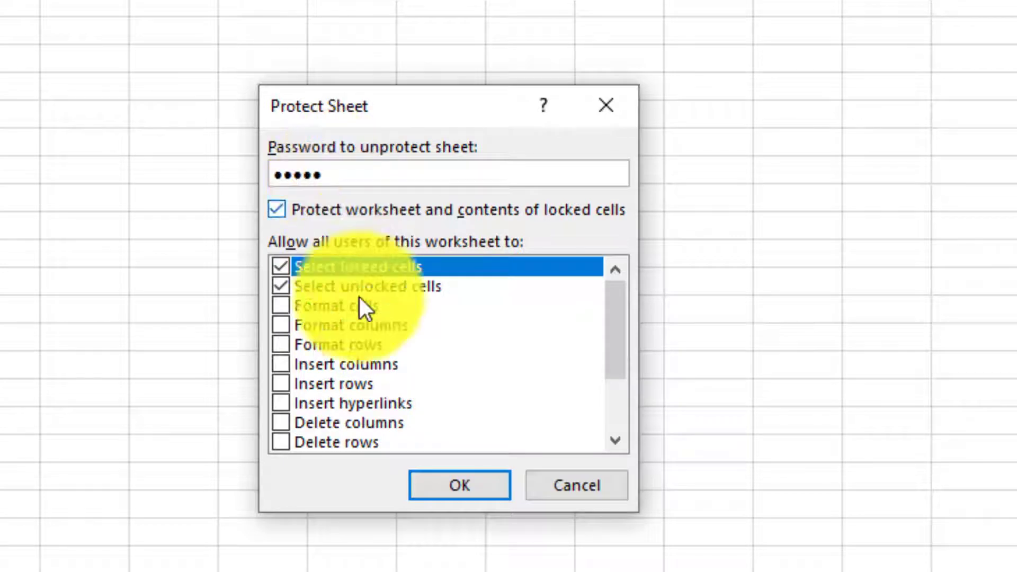
pyautogui.click(453, 486)
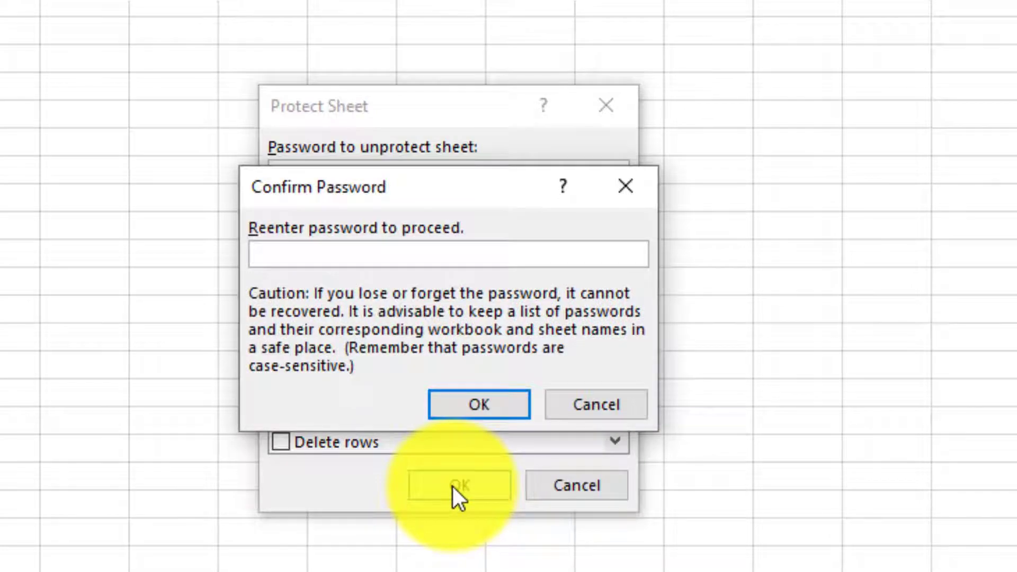
pyautogui.write('•••••')
pyautogui.press('Return')
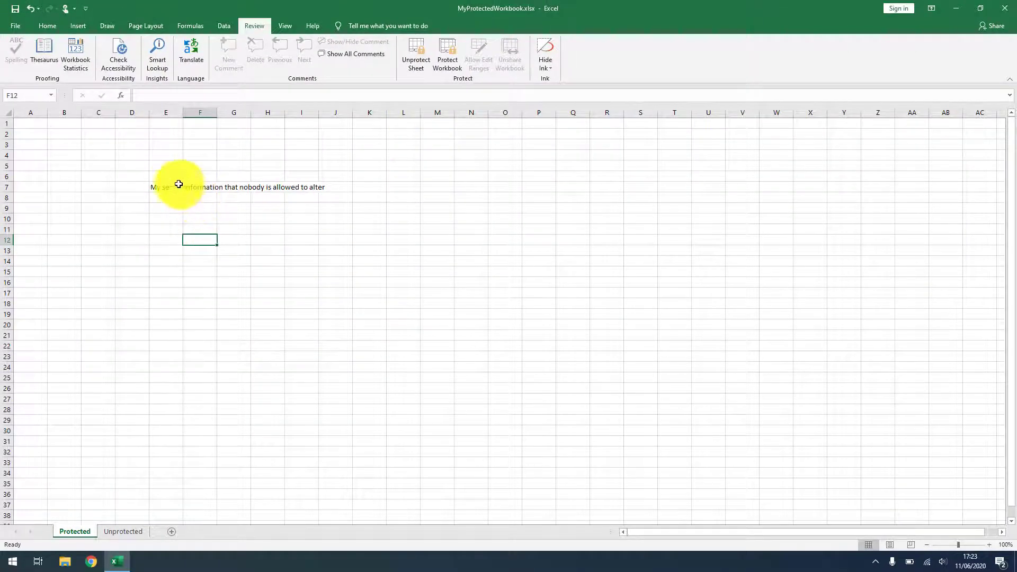
# Try to edit cells E7 and I17 on the Protected sheet, and open the sheet's unprotect password prompt.
pyautogui.click(178, 184)
pyautogui.doubleClick(178, 185)
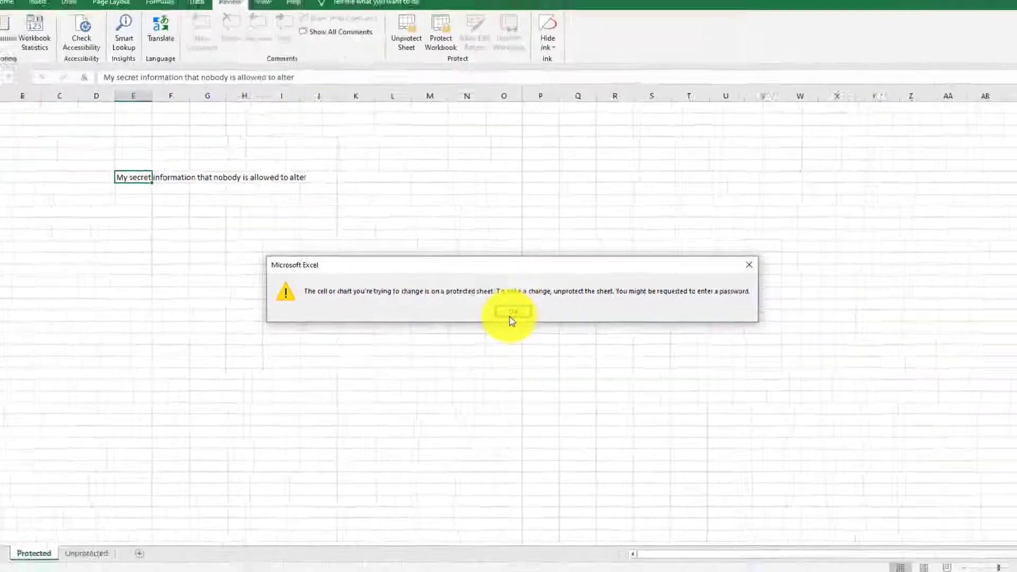
pyautogui.click(507, 325)
pyautogui.doubleClick(307, 294)
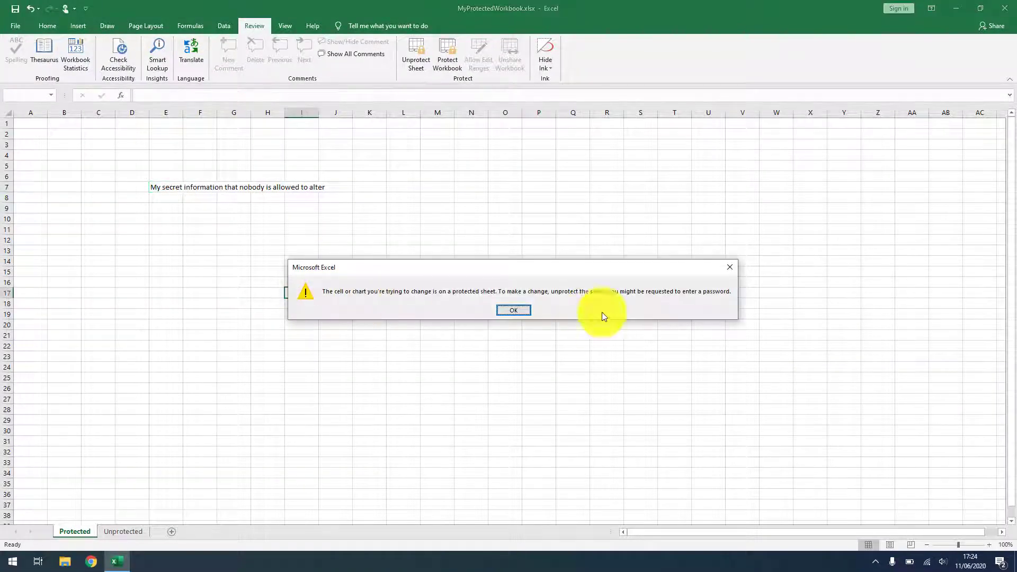
pyautogui.click(497, 310)
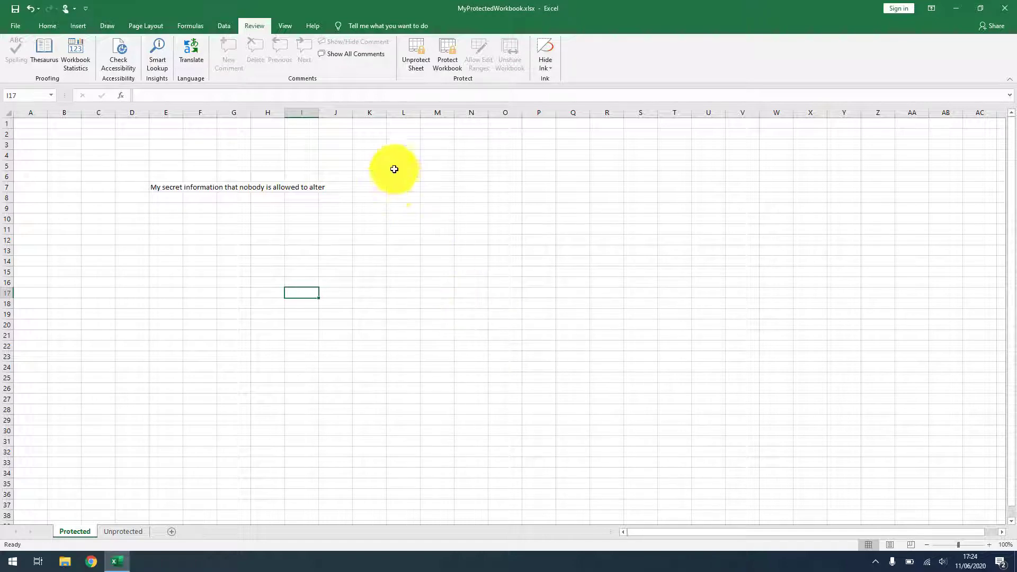
pyautogui.click(414, 68)
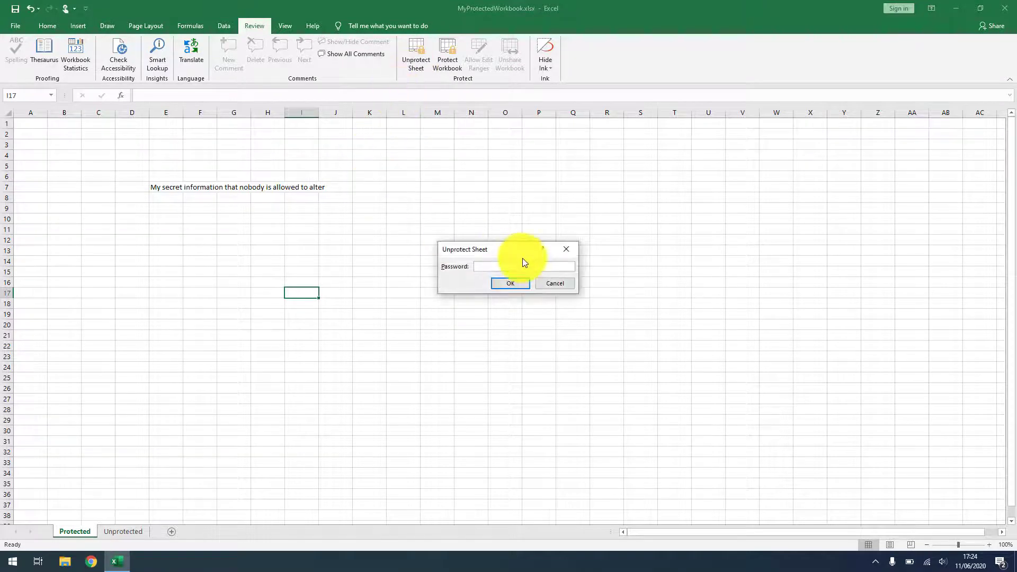
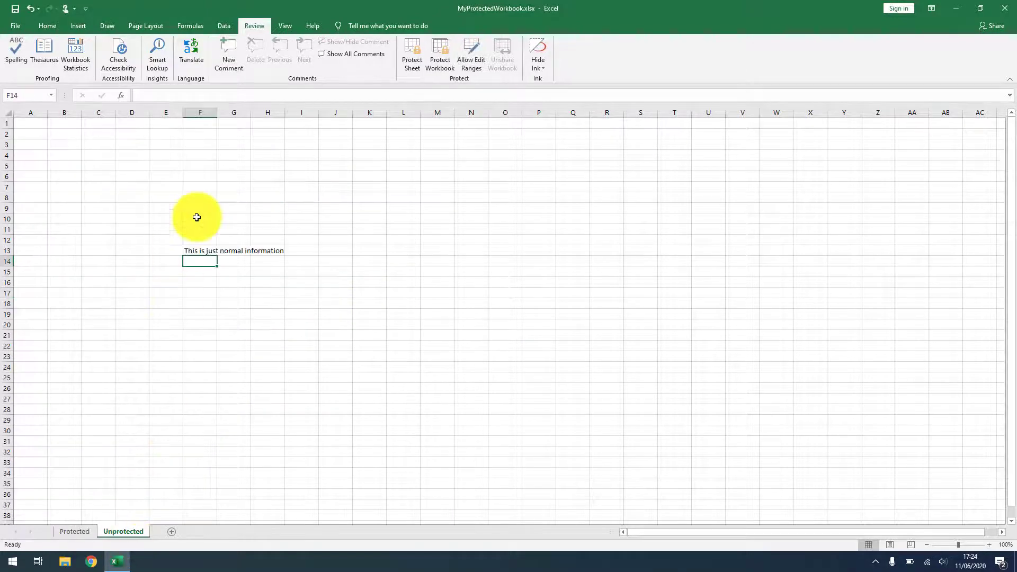
# On the Unprotected sheet, enter "dddsqd" in F10, "qsdqs" in G4 and "qs" in H30.
pyautogui.click(197, 217)
pyautogui.write('dddsqd')
pyautogui.click(230, 157)
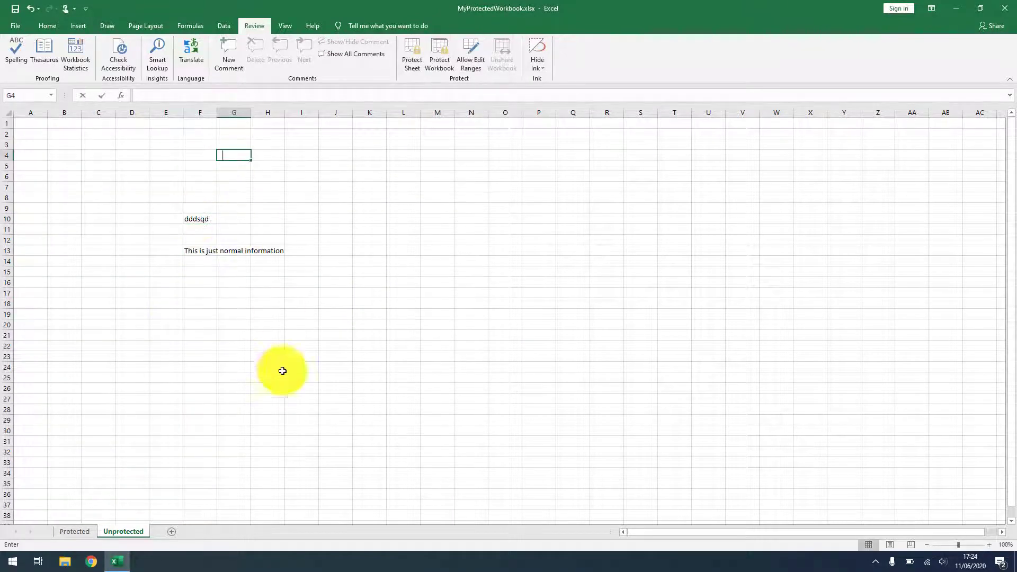
pyautogui.write('qsdqs')
pyautogui.click(281, 430)
pyautogui.write('qs')
pyautogui.click(196, 409)
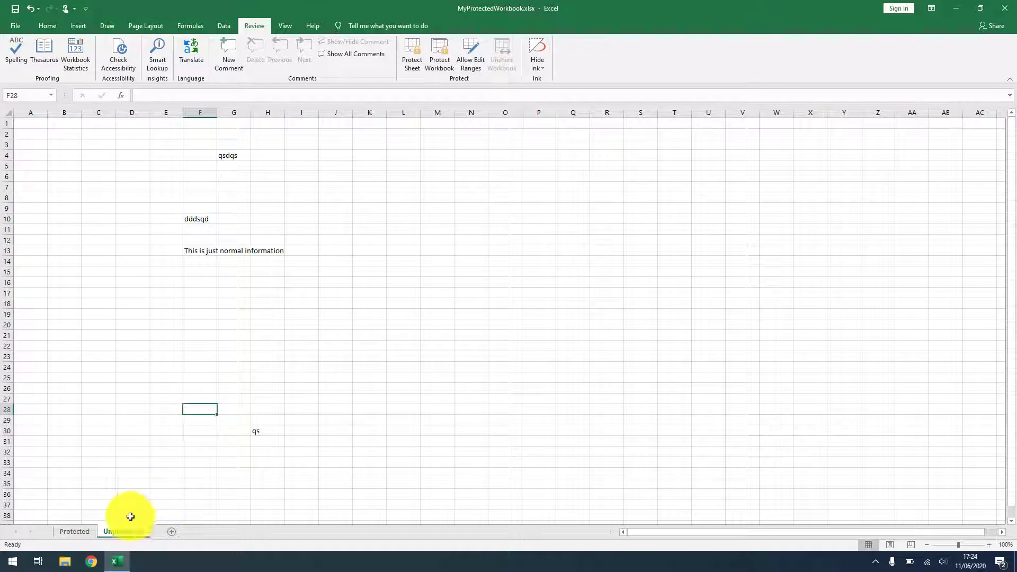
# Try to enter text in cell I17 of the Protected sheet again, and close the workbook.
pyautogui.click(79, 532)
pyautogui.press('q')
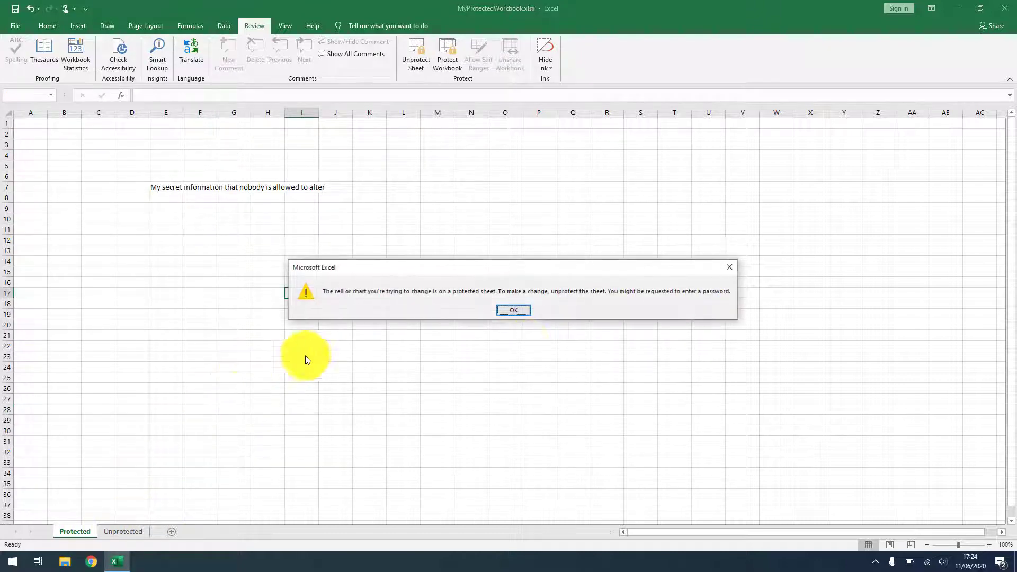
pyautogui.click(513, 311)
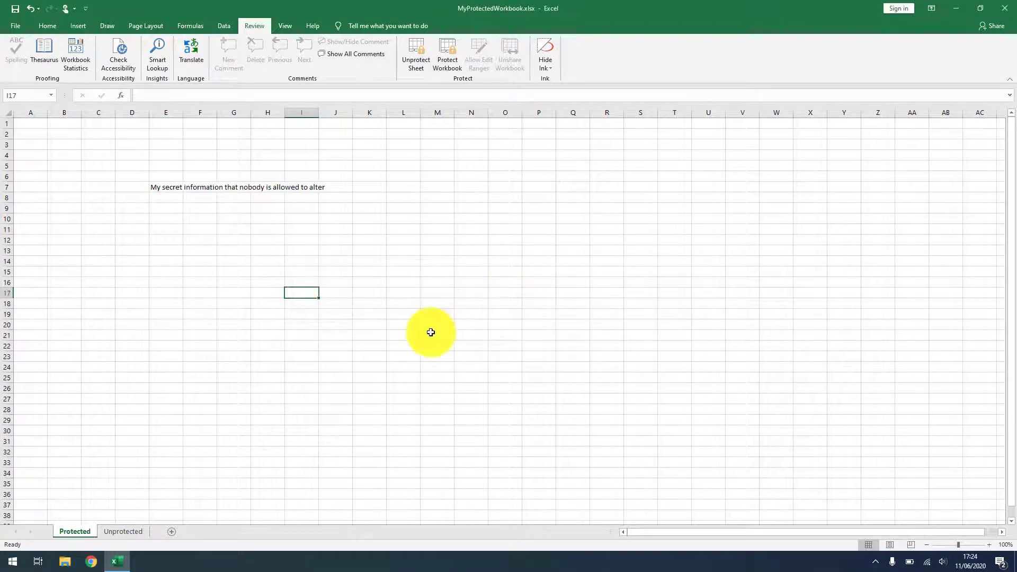
pyautogui.click(1009, 14)
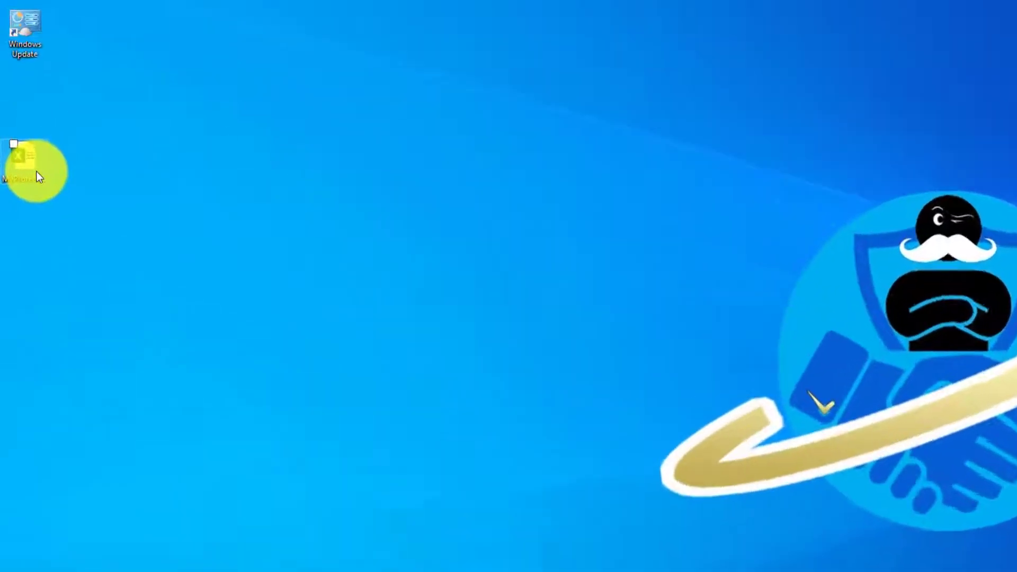
# Rename the workbook file on the desktop to MyProtectedWorkbook.zip and accept the extension change.
pyautogui.click(25, 130)
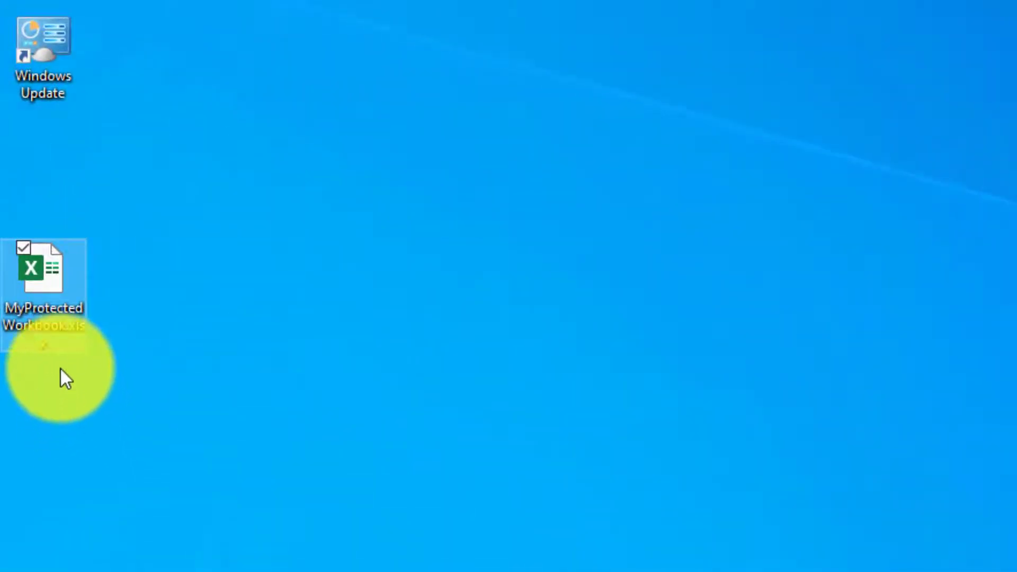
pyautogui.moveTo(67, 334)
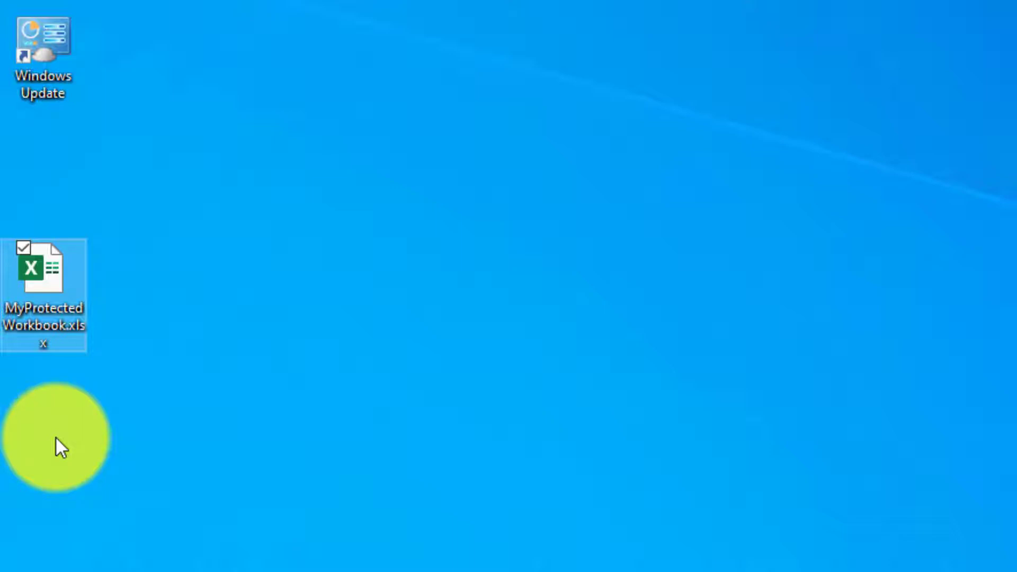
pyautogui.click(54, 345)
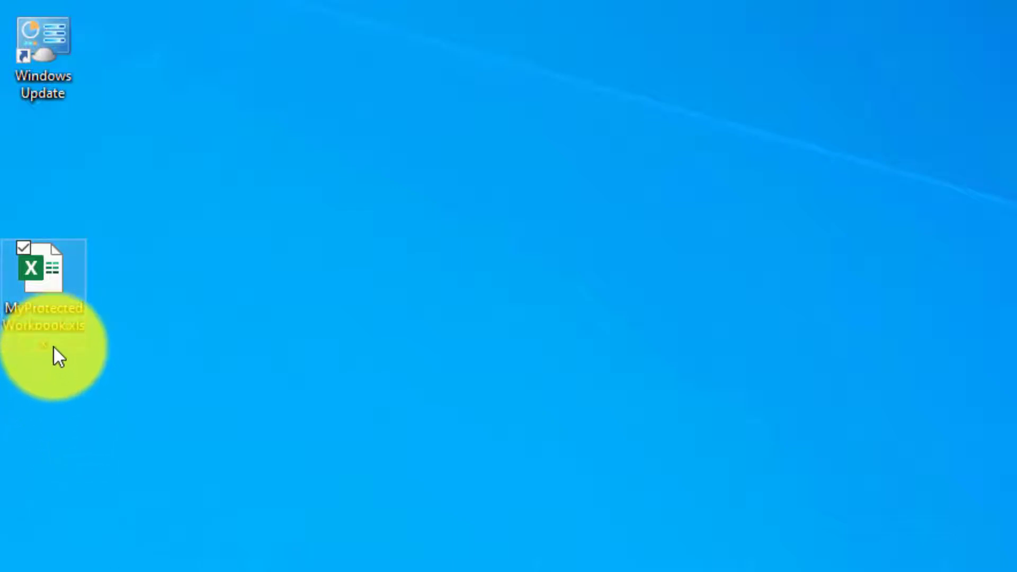
pyautogui.press('BackSpace')
pyautogui.press('BackSpace')
pyautogui.press('BackSpace')
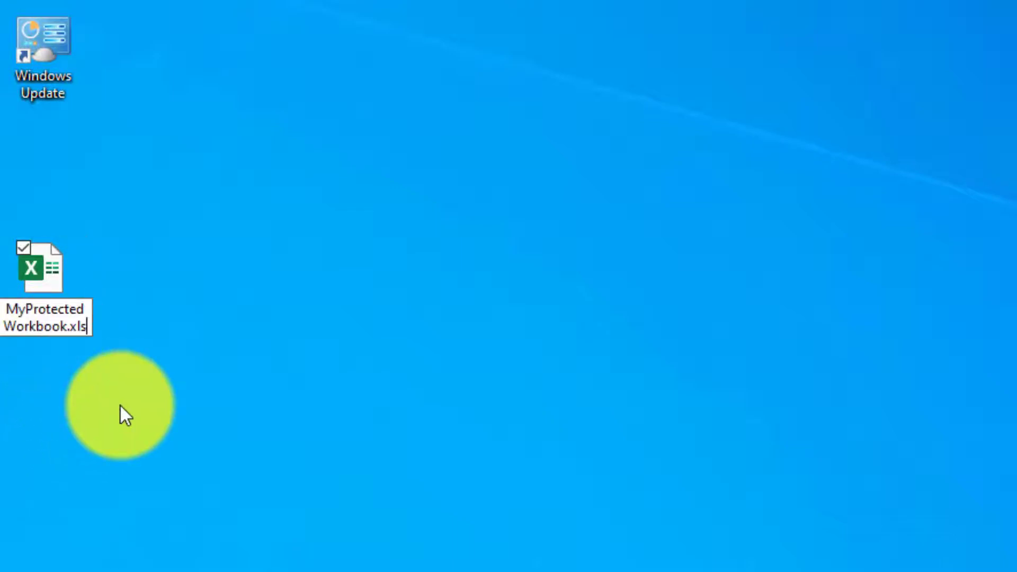
pyautogui.press('BackSpace')
pyautogui.write('zip')
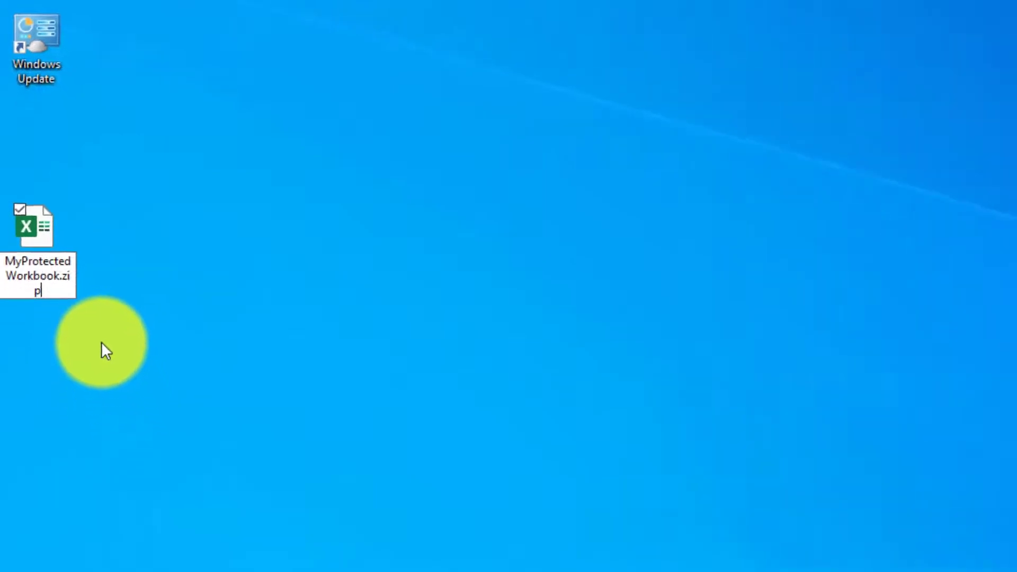
pyautogui.press('Return')
pyautogui.press('Return')
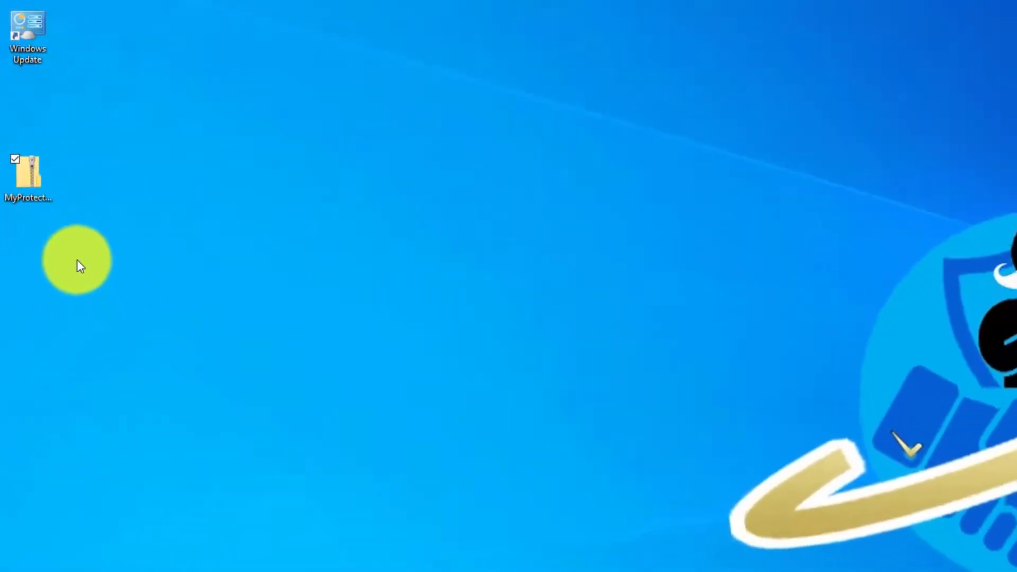
# Open the MyProtectedWorkbook.zip archive and go to its xl\worksheets folder.
pyautogui.doubleClick(32, 241)
pyautogui.moveTo(23, 186); pyautogui.dragTo(89, 194)
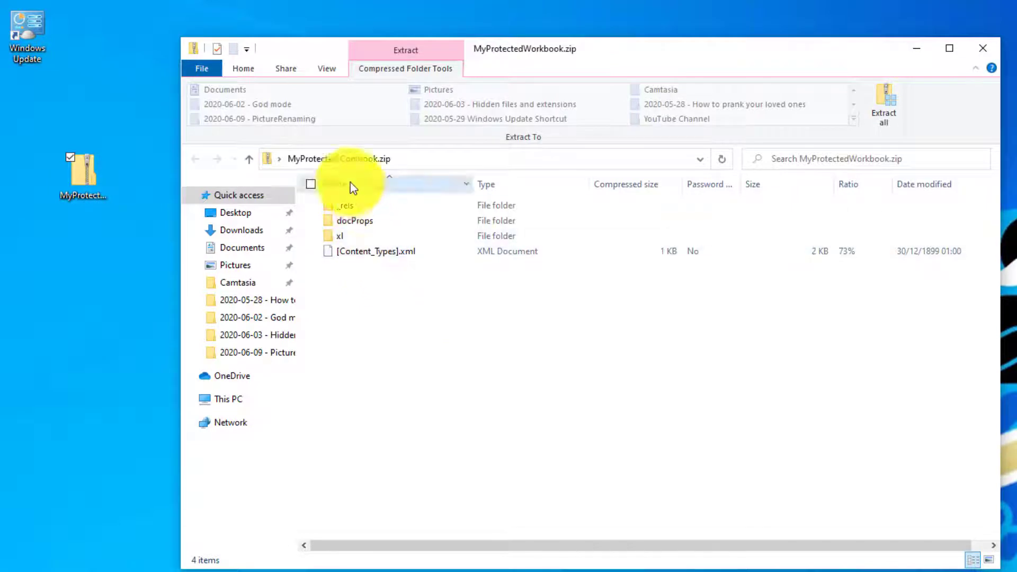
pyautogui.click(370, 207)
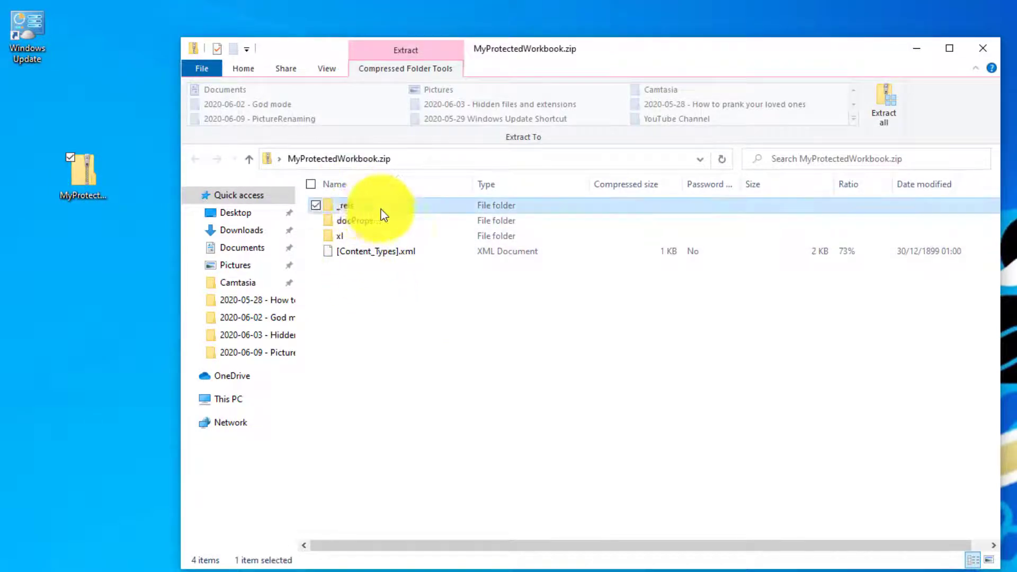
pyautogui.doubleClick(350, 220)
pyautogui.click(372, 161)
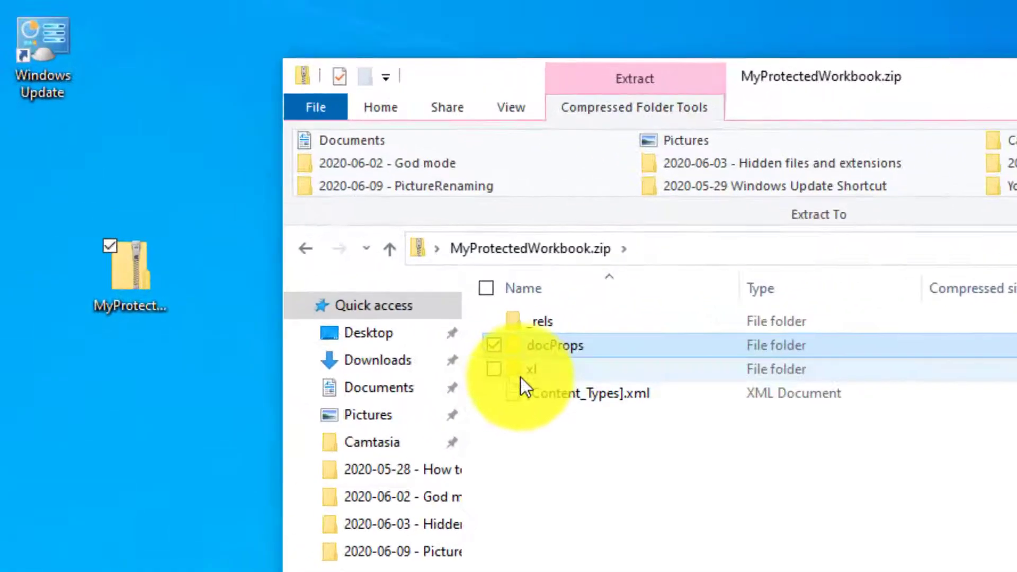
pyautogui.doubleClick(522, 370)
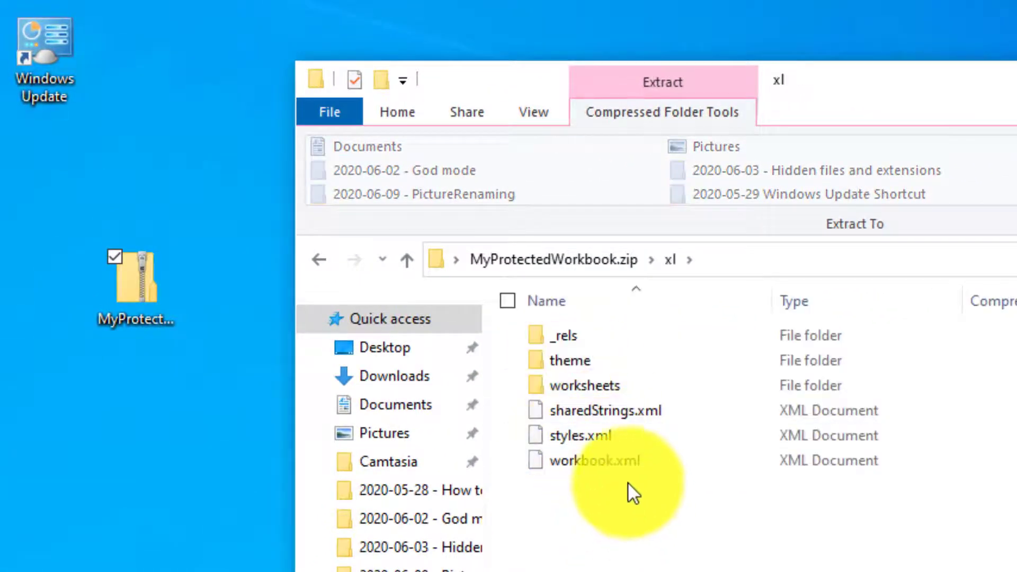
pyautogui.doubleClick(592, 389)
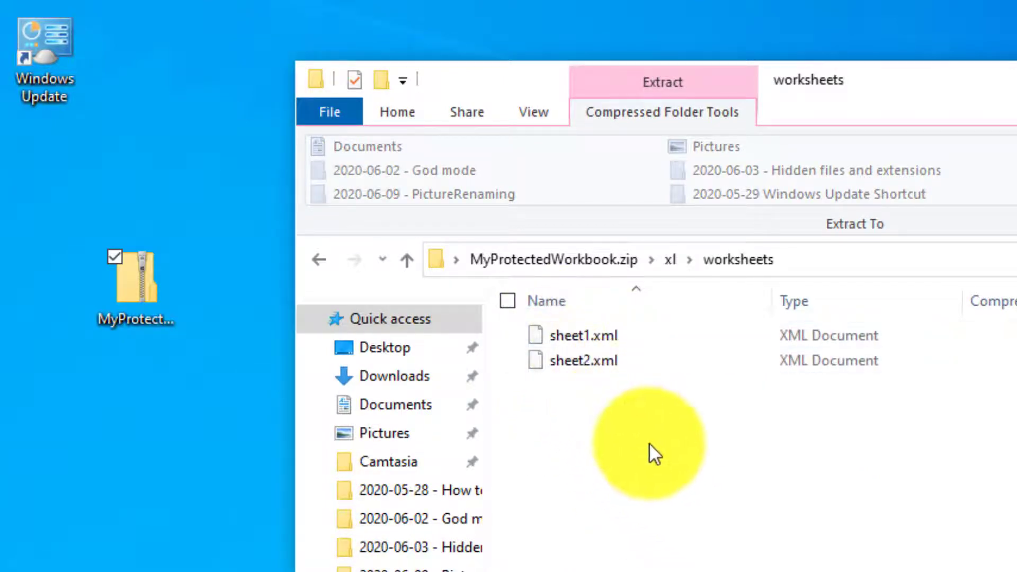
# Copy sheet1.xml and sheet2.xml from the archive to the desktop and open both copies in Notepad++.
pyautogui.moveTo(642, 422); pyautogui.dragTo(214, 493)
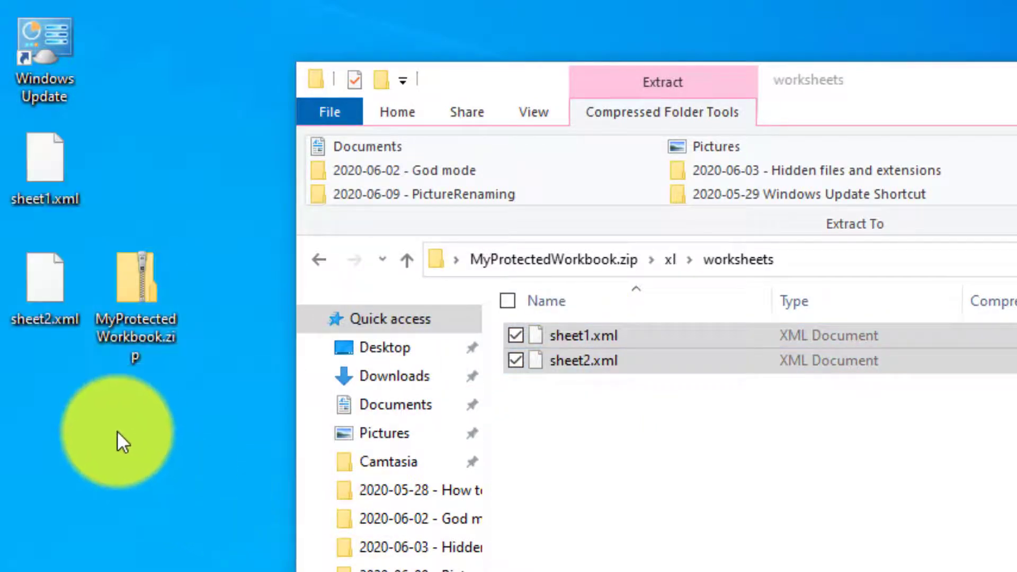
pyautogui.moveTo(47, 388); pyautogui.dragTo(45, 154)
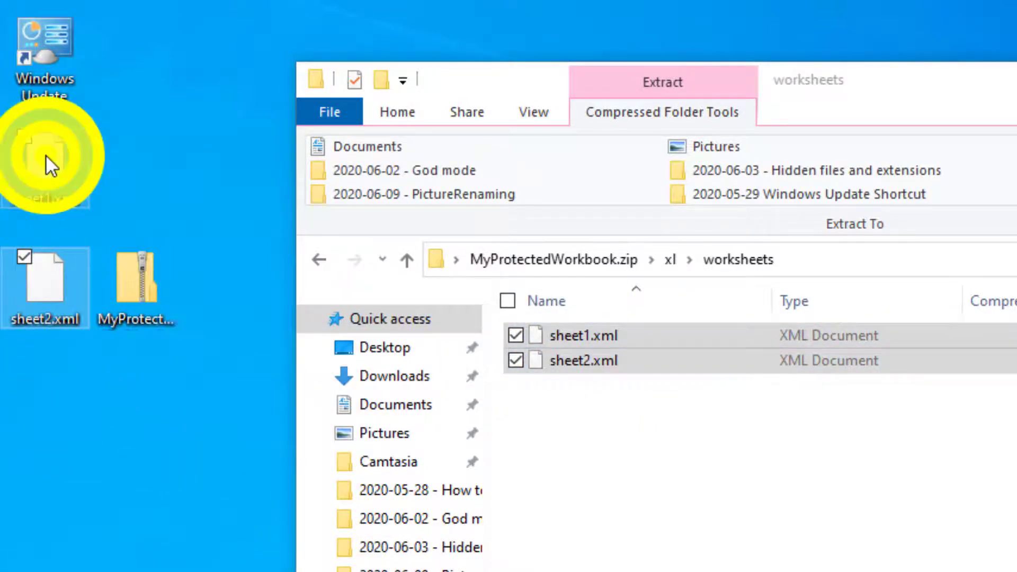
pyautogui.rightClick(45, 154)
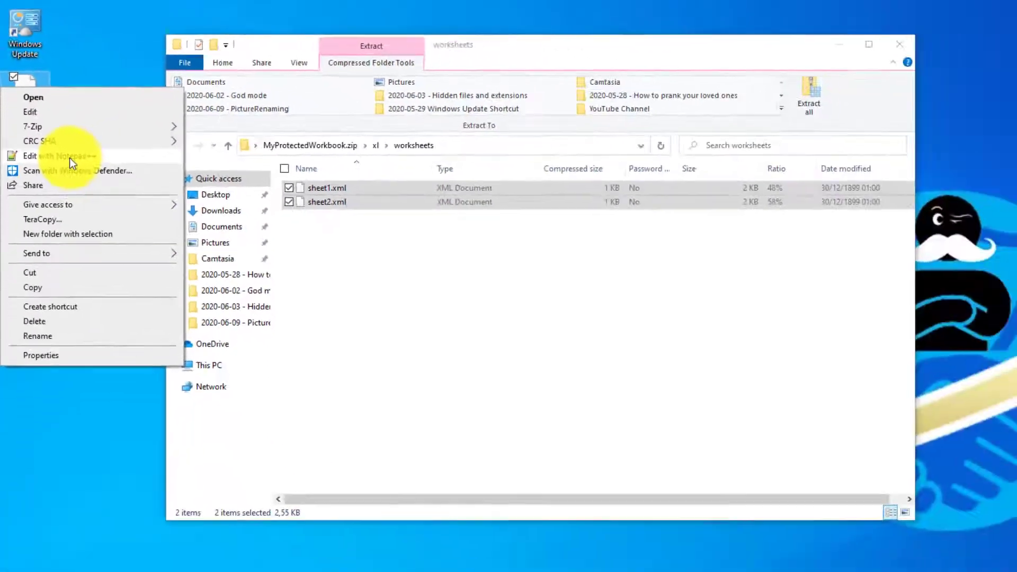
pyautogui.click(111, 250)
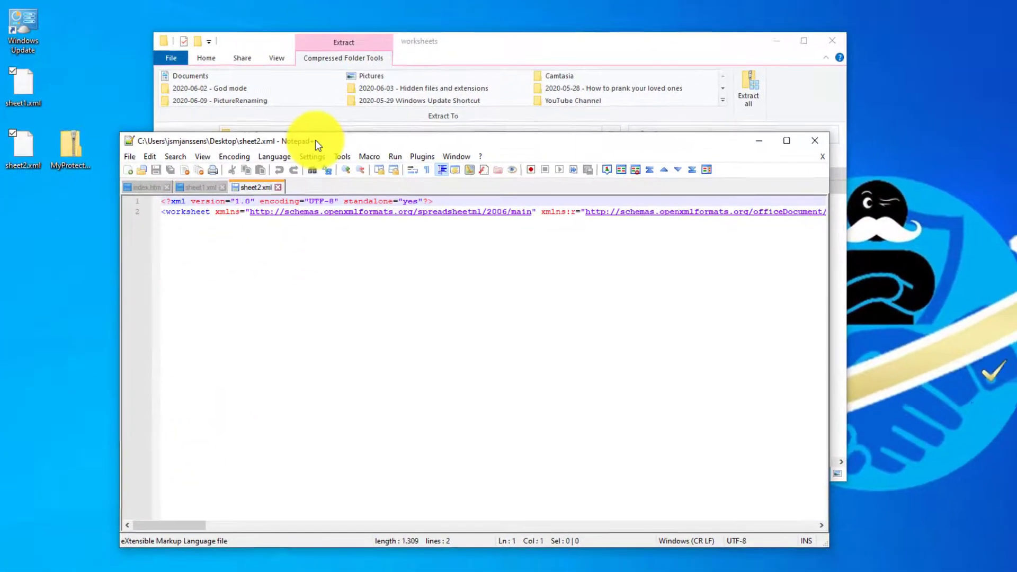
pyautogui.doubleClick(316, 144)
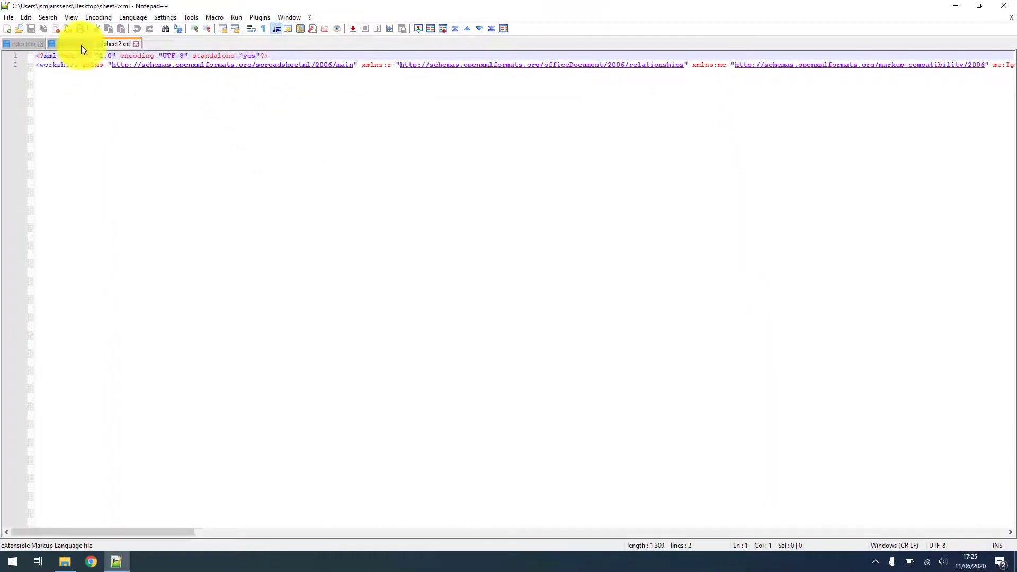
# Pretty print sheet2.xml and sheet1.xml as XML with line breaks, and close the index.htm file.
pyautogui.click(259, 17)
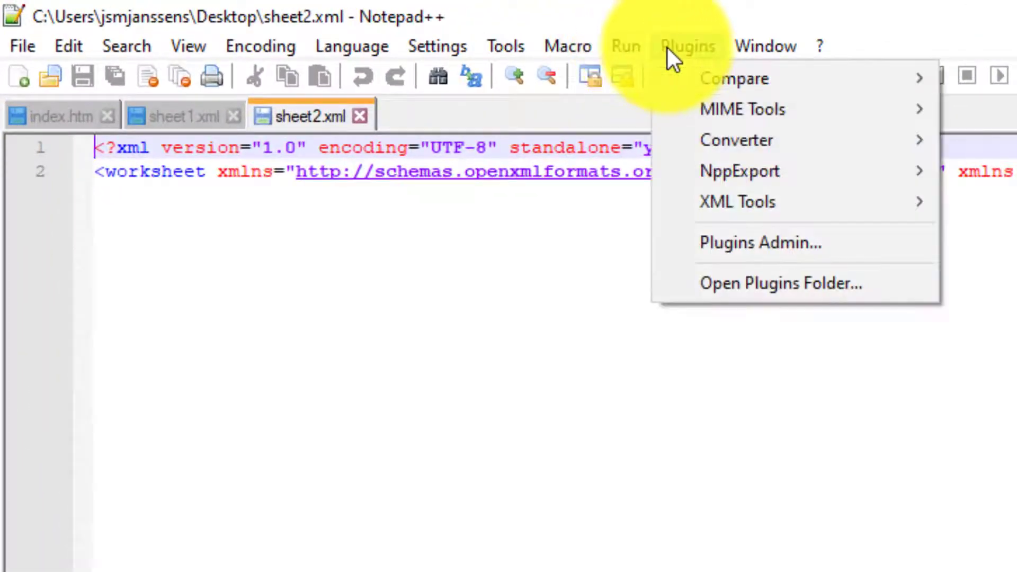
pyautogui.moveTo(768, 203)
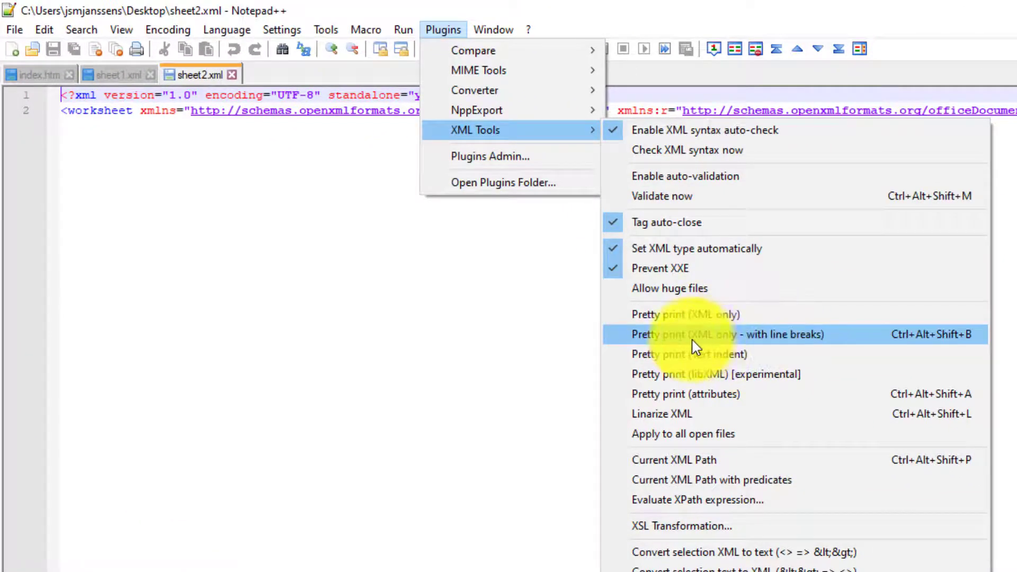
pyautogui.click(768, 341)
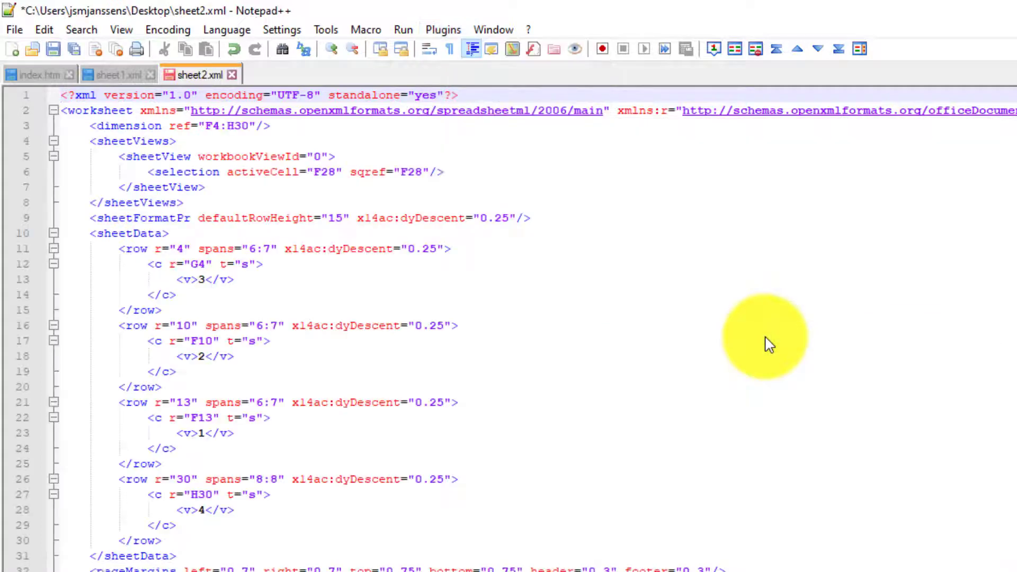
pyautogui.click(125, 78)
pyautogui.click(447, 30)
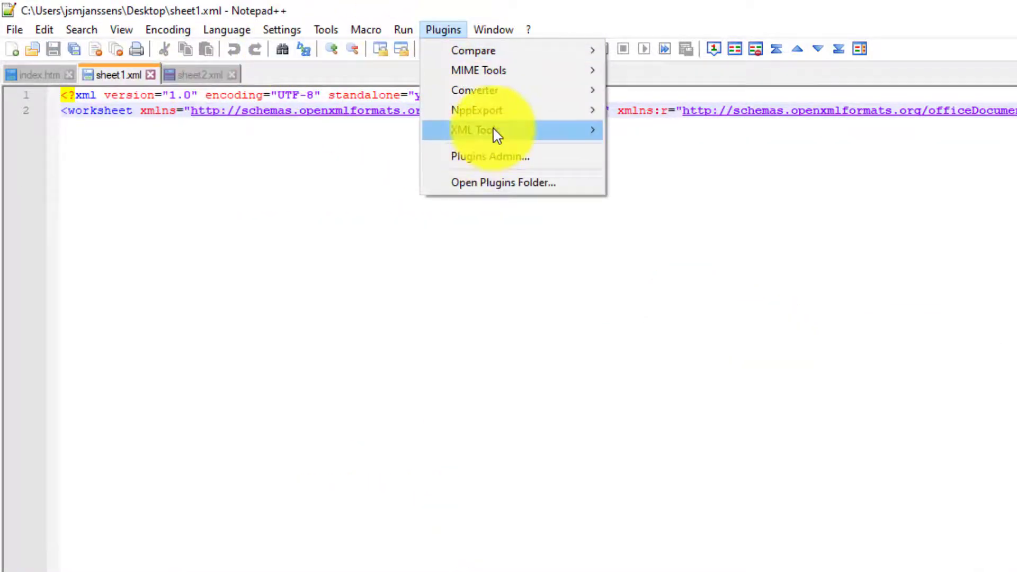
pyautogui.moveTo(494, 132)
pyautogui.click(678, 337)
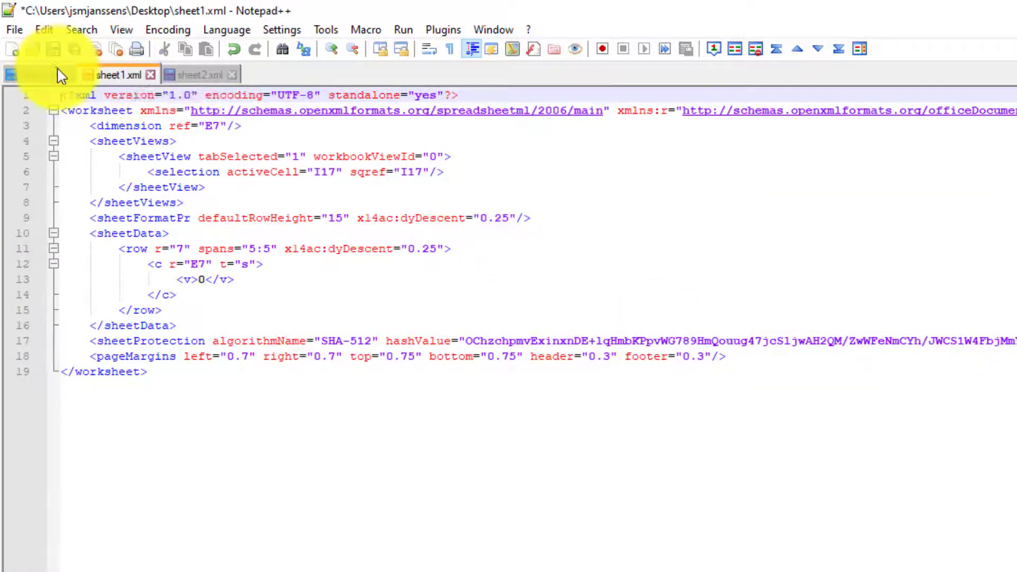
pyautogui.click(69, 74)
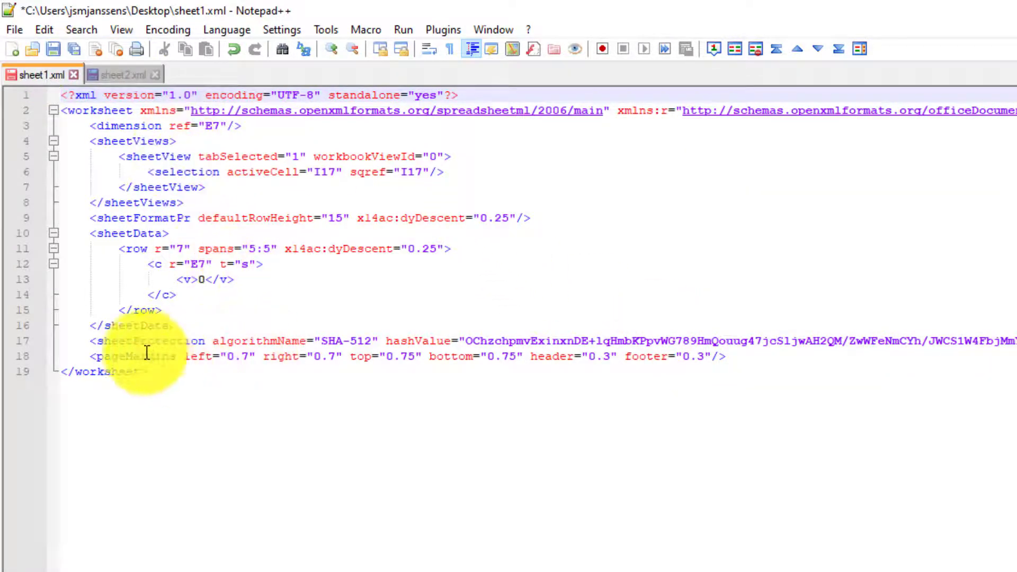
# Examine the sheetProtection element in sheet1.xml and compare the elements after sheetData with those in sheet2.xml.
pyautogui.moveTo(86, 336); pyautogui.dragTo(415, 340)
pyautogui.click(338, 345)
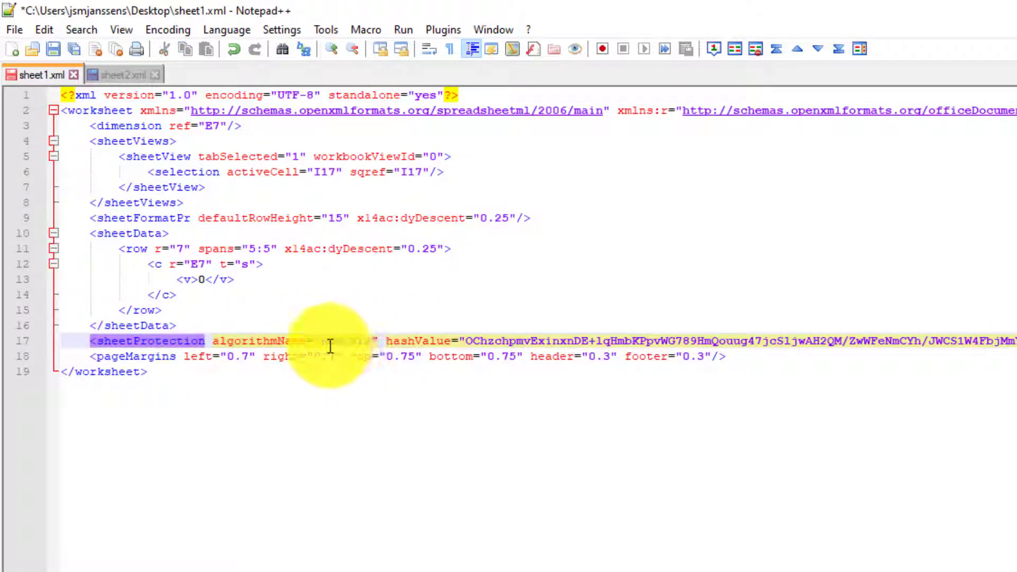
pyautogui.doubleClick(520, 341)
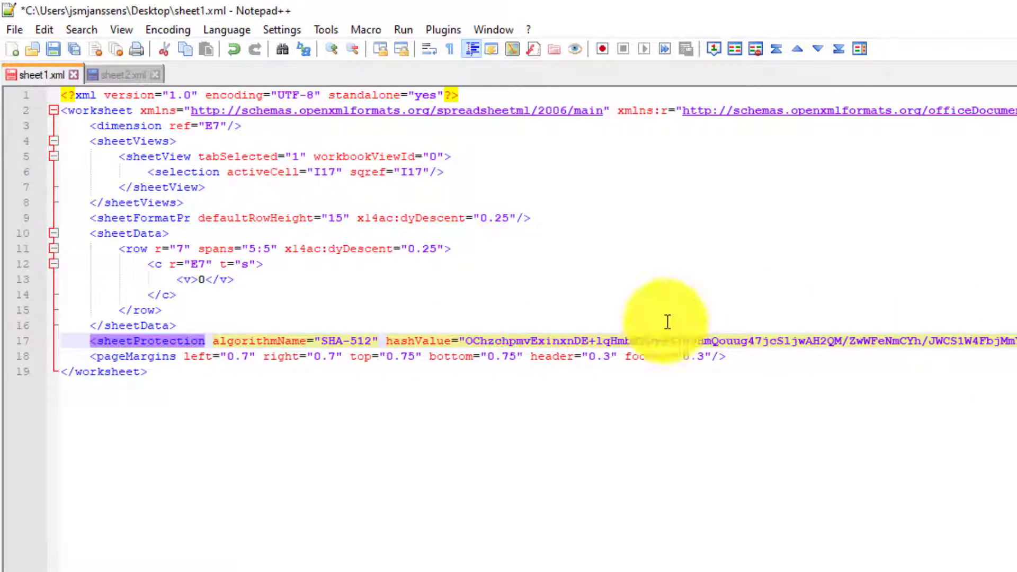
pyautogui.click(244, 171)
pyautogui.moveTo(127, 87); pyautogui.dragTo(112, 71)
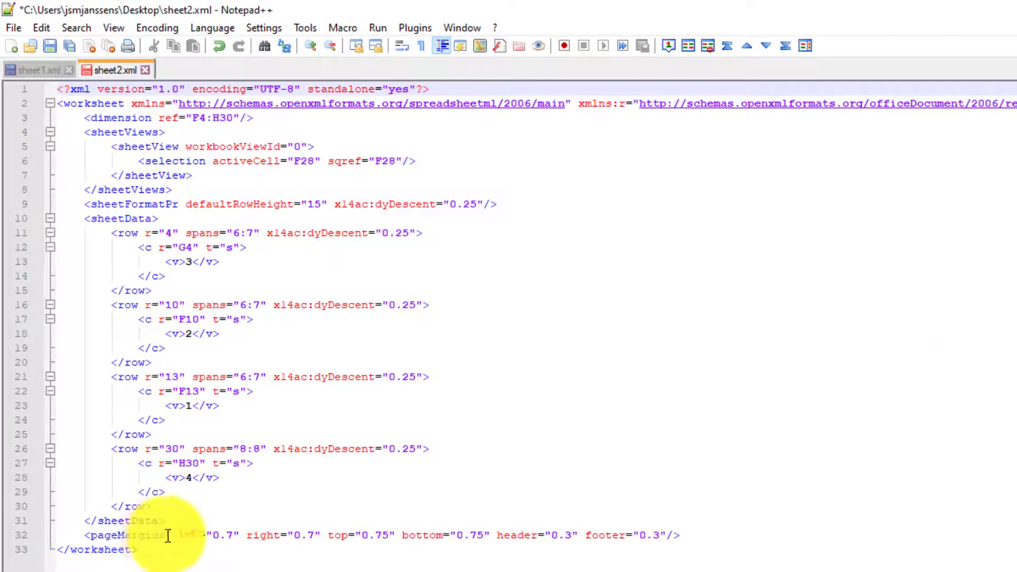
pyautogui.click(117, 517)
pyautogui.doubleClick(126, 535)
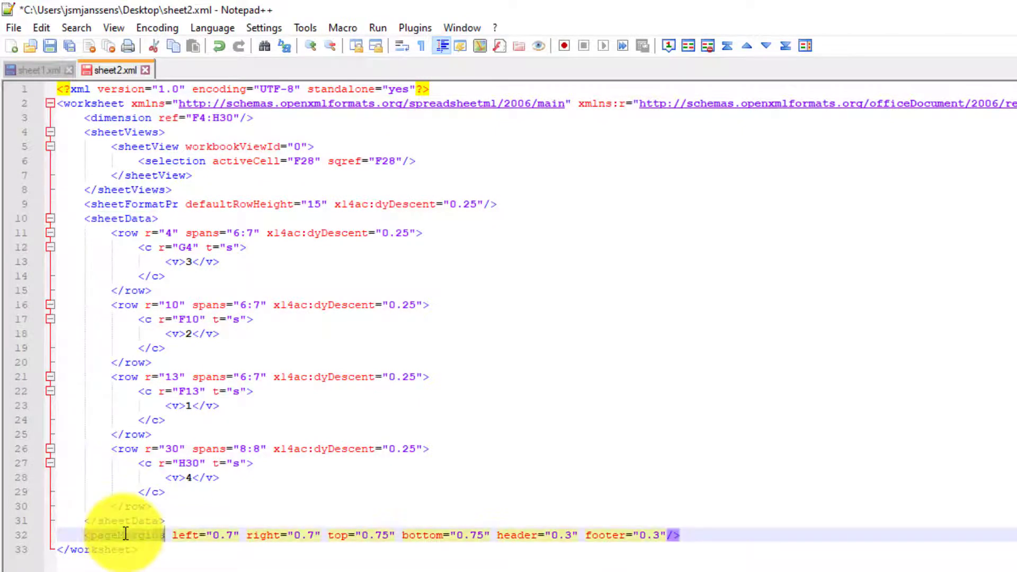
pyautogui.click(40, 70)
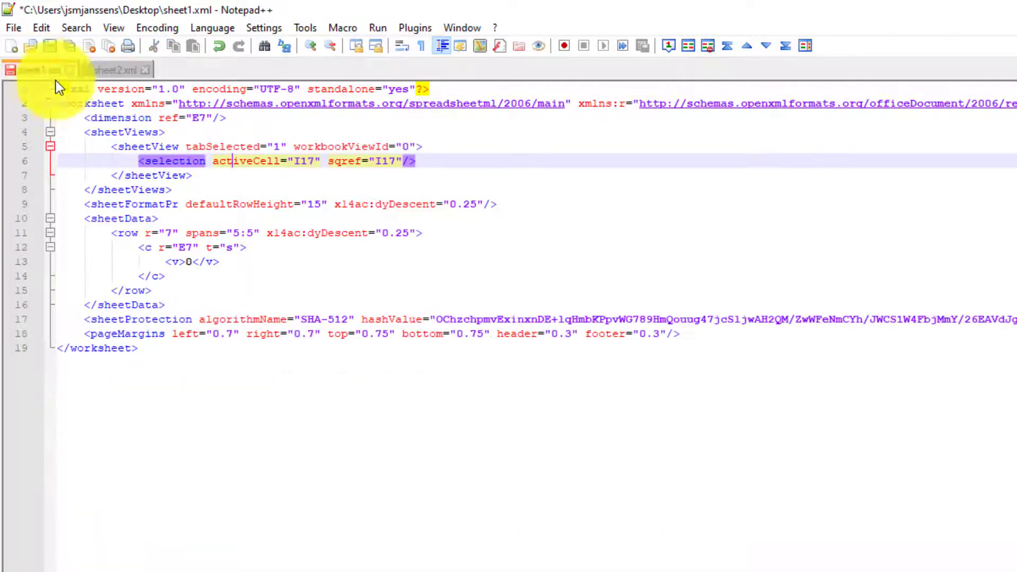
pyautogui.click(112, 307)
pyautogui.click(119, 320)
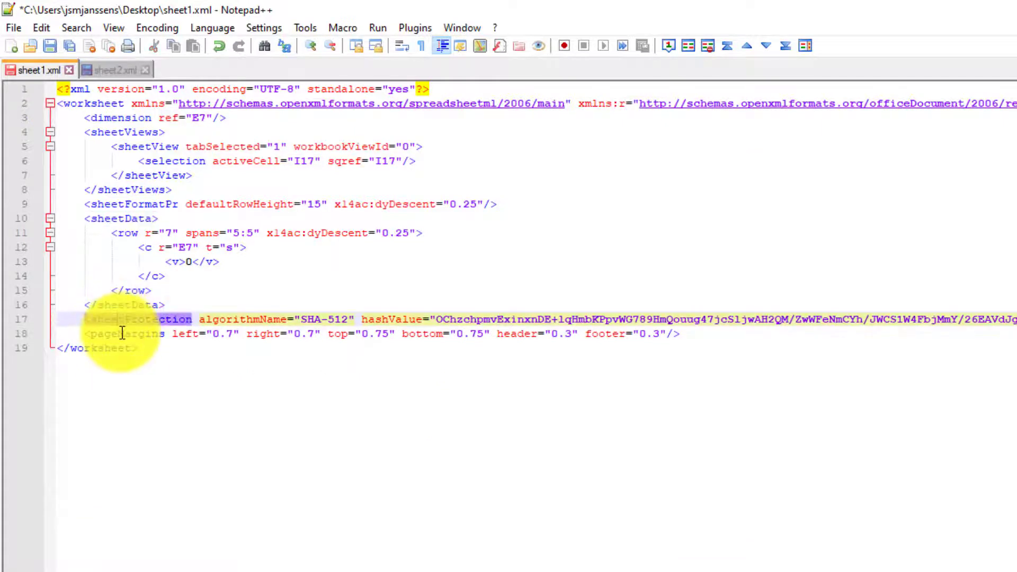
pyautogui.click(120, 333)
pyautogui.click(86, 321)
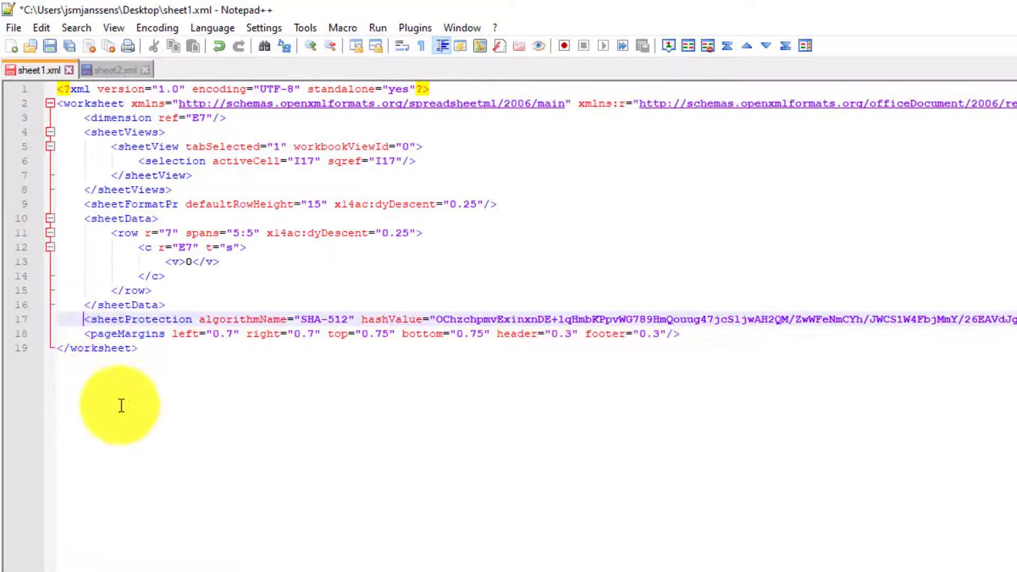
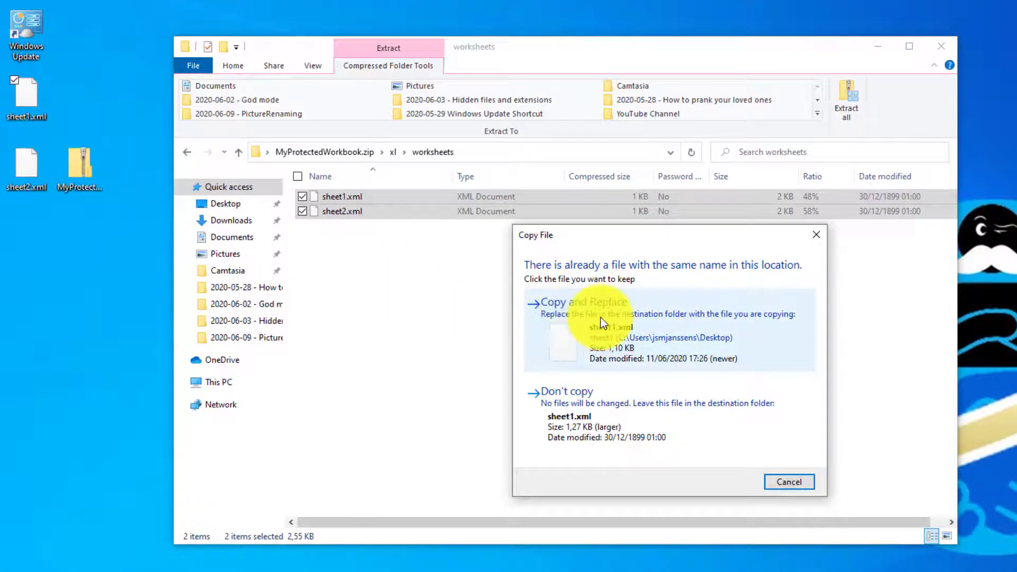
# Replace sheet1.xml in the archive with the edited desktop copy, and rename the archive to MyProtectedWorkbook.xlsx.
pyautogui.click(602, 321)
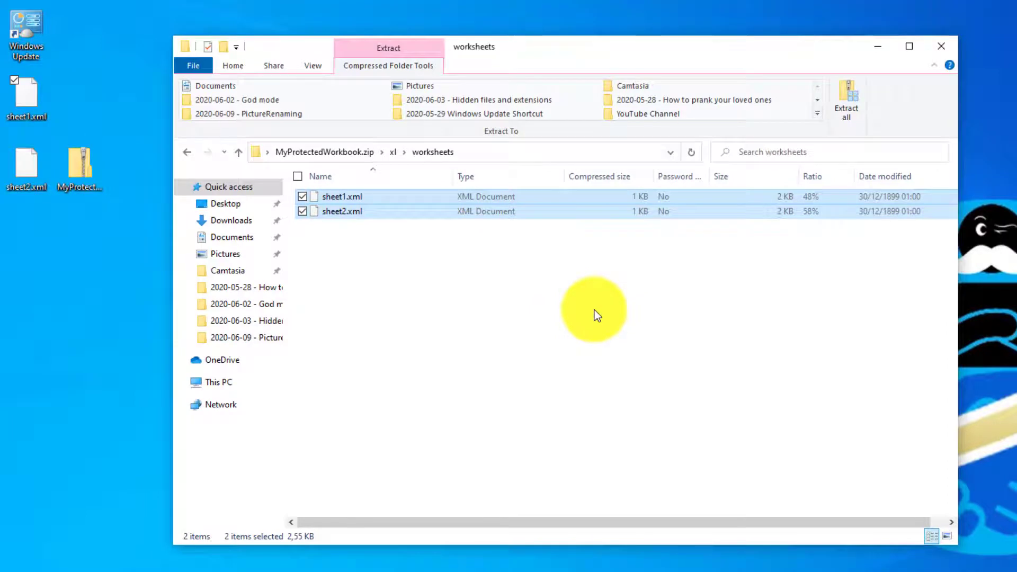
pyautogui.click(594, 310)
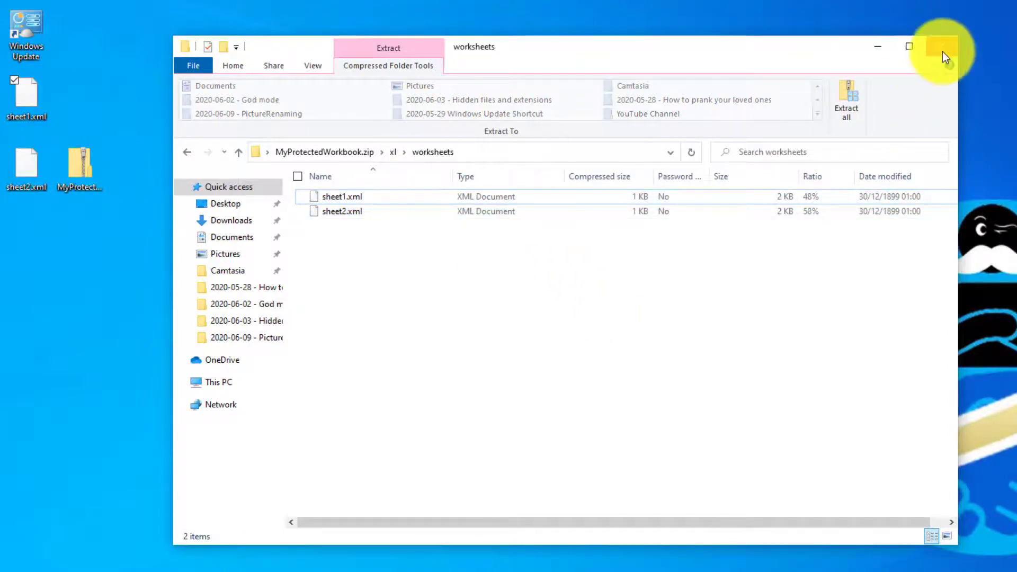
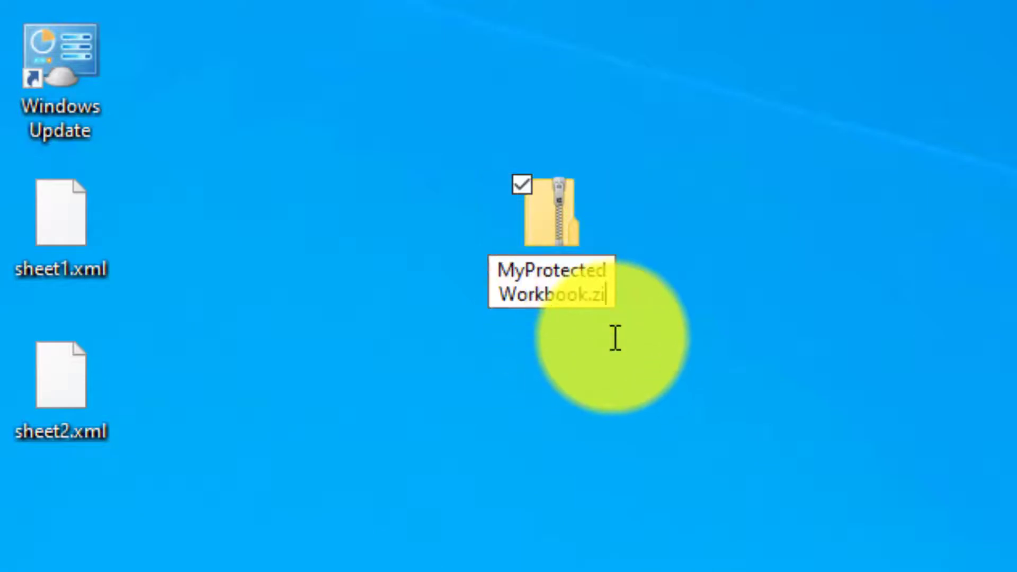
pyautogui.write('xlsx')
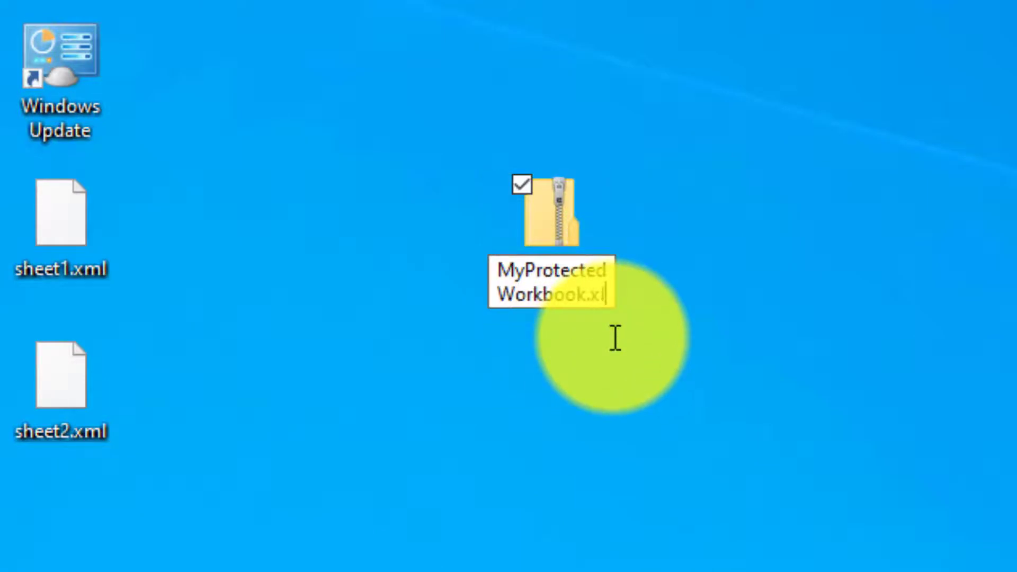
pyautogui.press('Return')
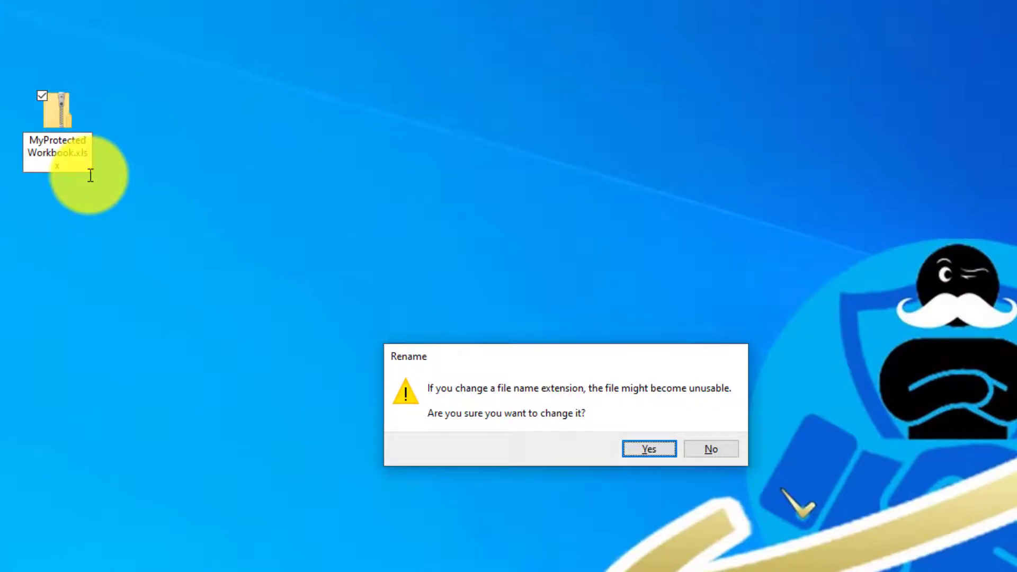
pyautogui.press('Return')
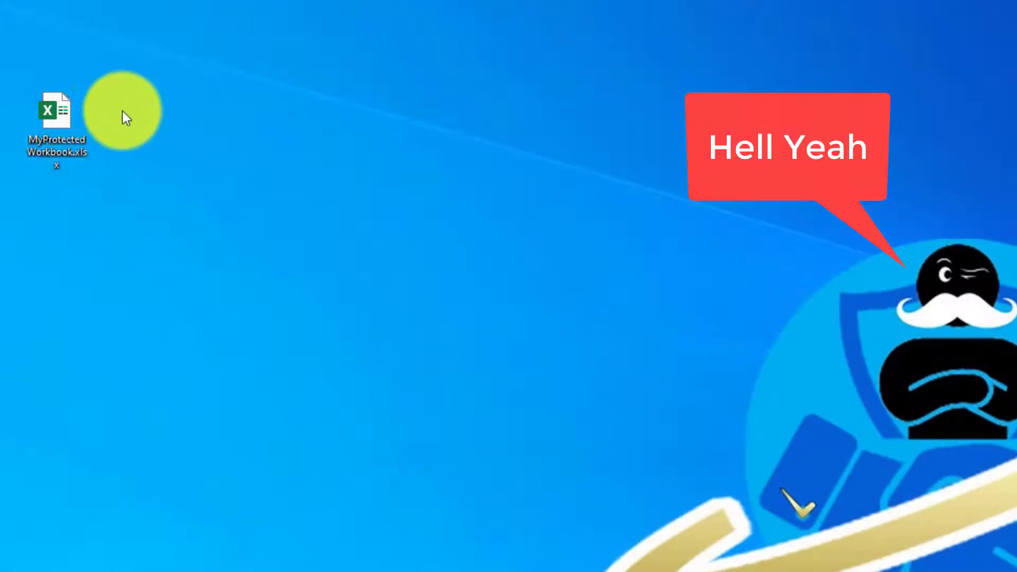
# Open MyProtectedWorkbook.xlsx in Excel and replace the secret information text in cell E7 with DELETE.
pyautogui.click(72, 124)
pyautogui.doubleClick(66, 118)
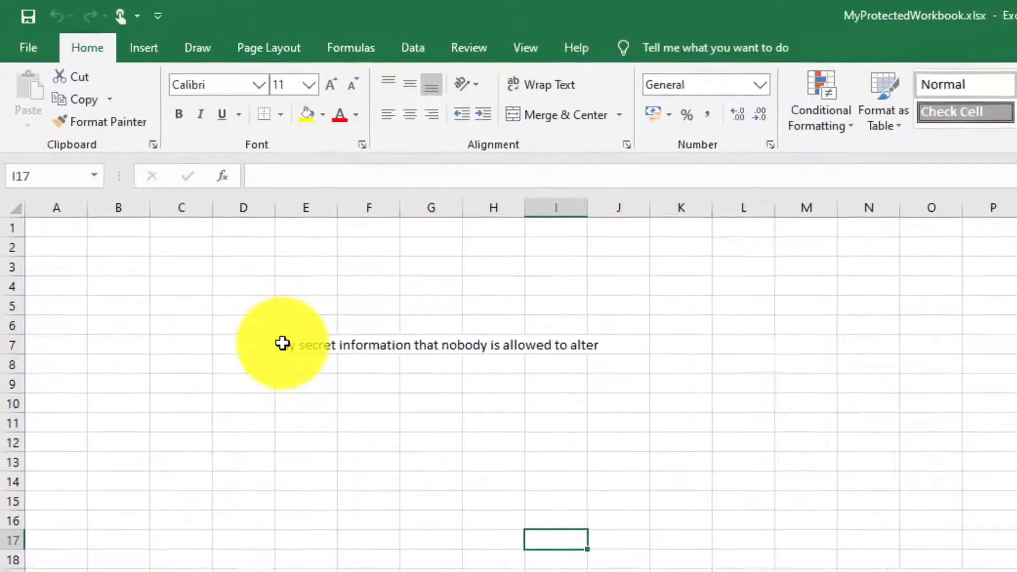
pyautogui.click(157, 187)
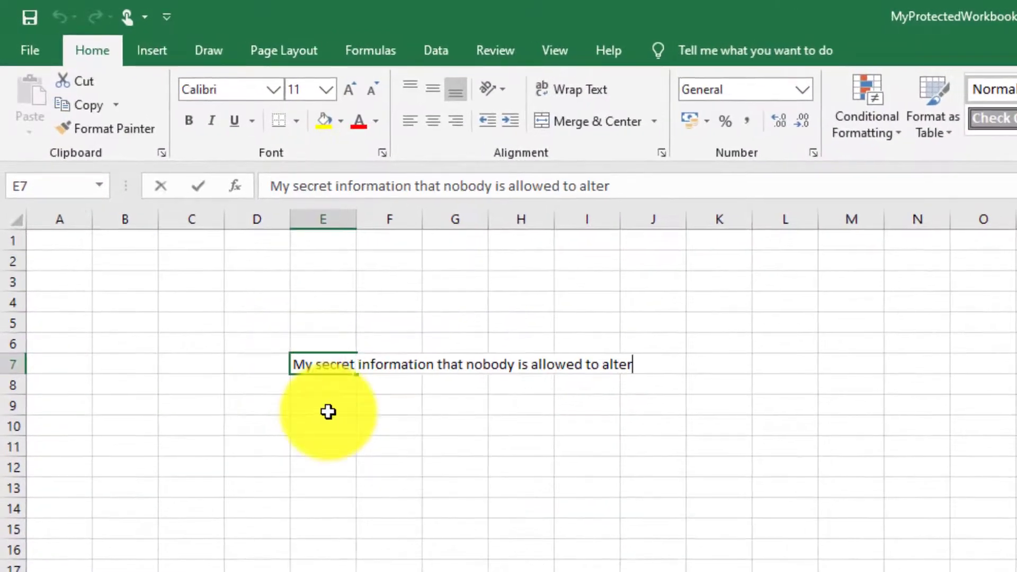
pyautogui.write('DELETE')
pyautogui.press('Return')
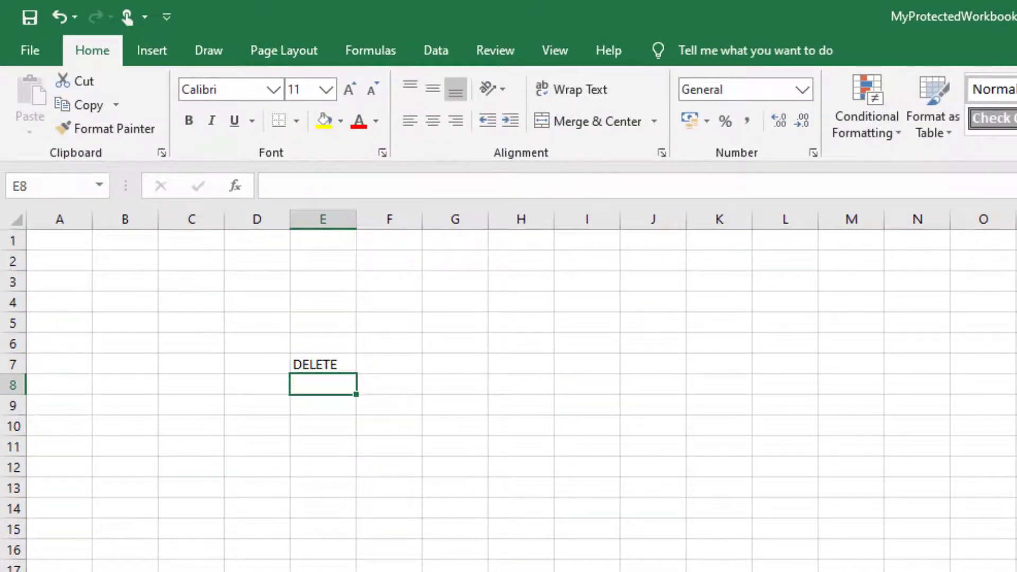
# Check the review protection options on the Unprotected and Protected sheets, and close the workbook.
pyautogui.click(511, 48)
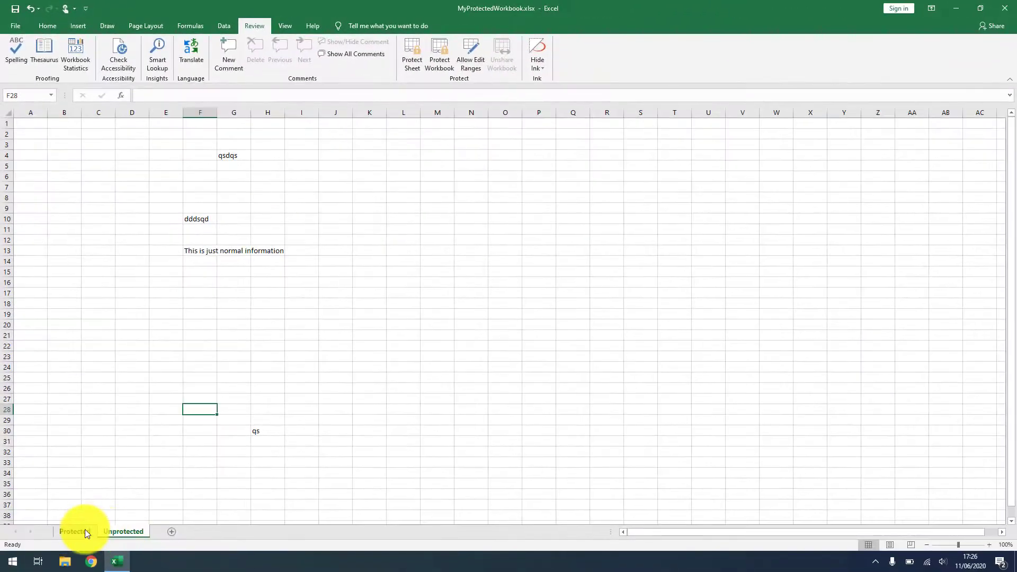
pyautogui.click(75, 531)
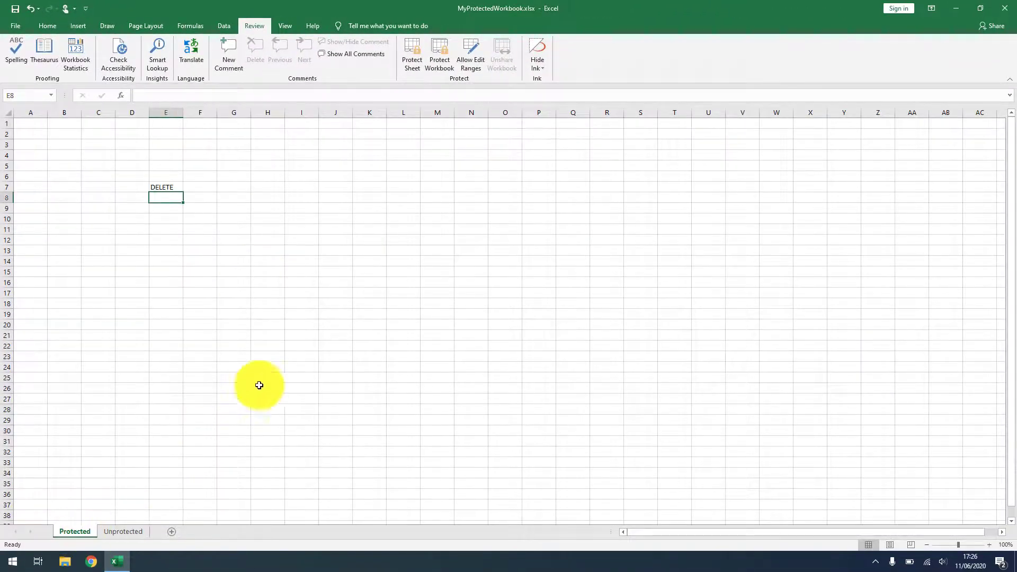
pyautogui.click(218, 247)
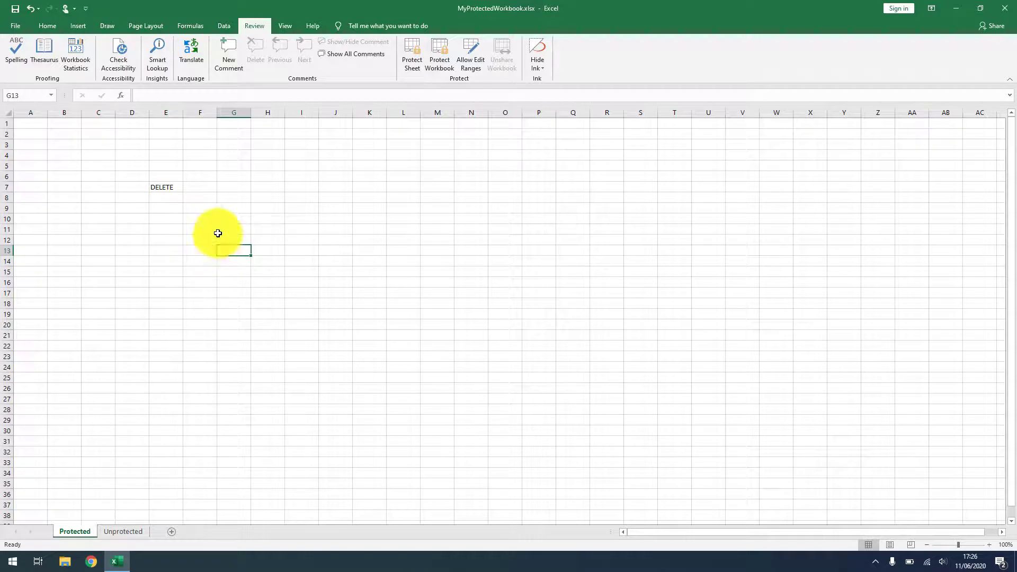
pyautogui.click(171, 218)
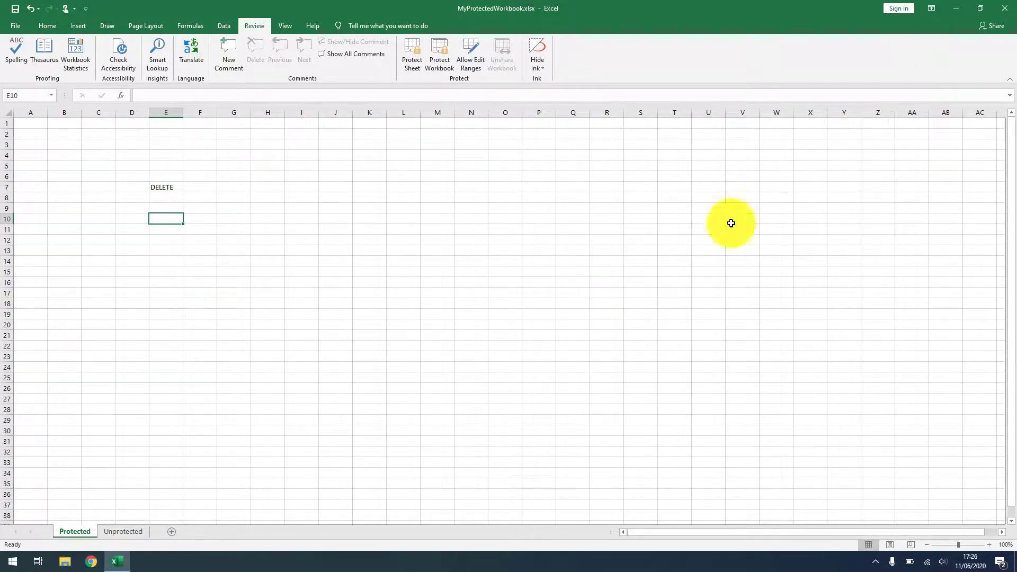
pyautogui.click(1013, 6)
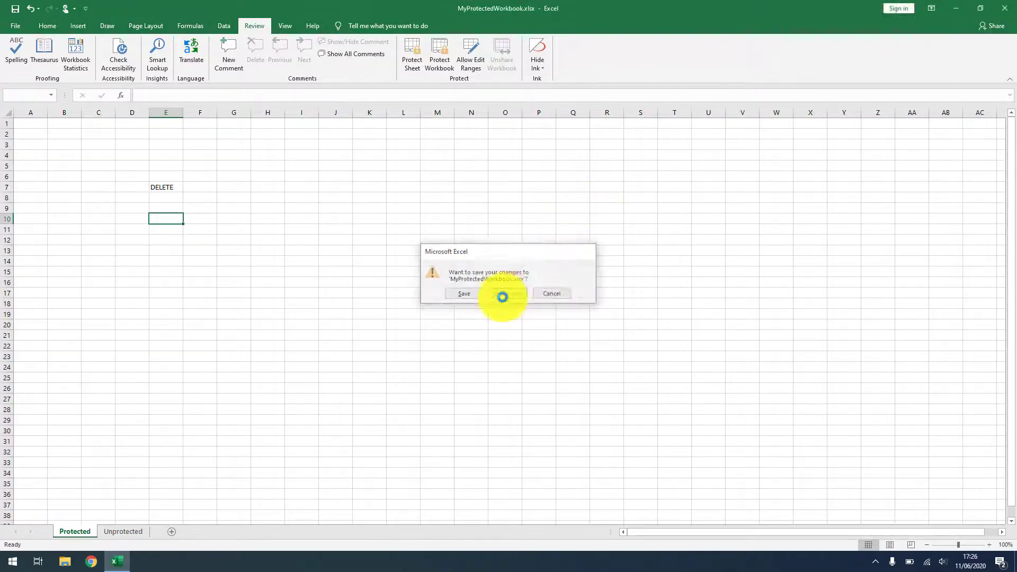